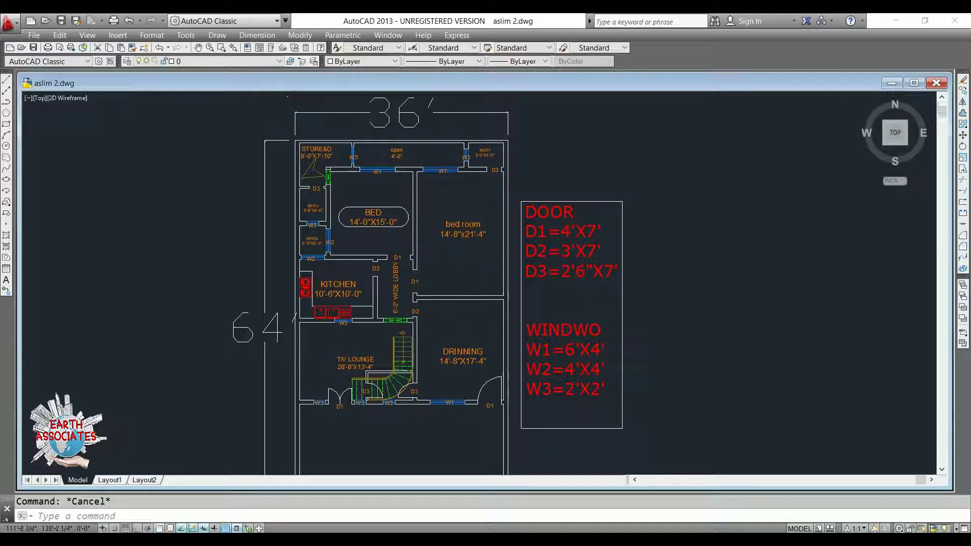
- Examine the first floor plan from the store and baths down to the lounge, stair and door/window schedule
scroll(287, 96, up, 5)
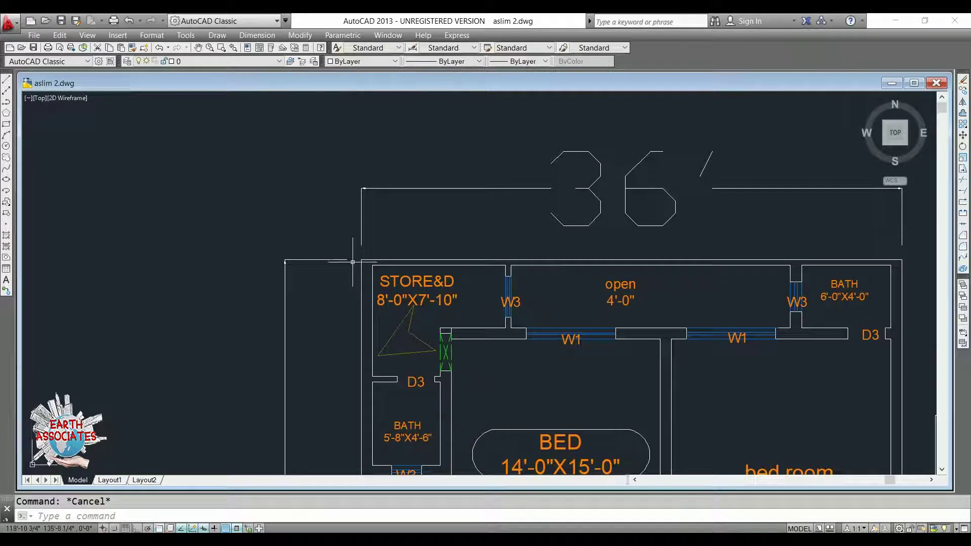
middle_drag(351, 260, 340, 168)
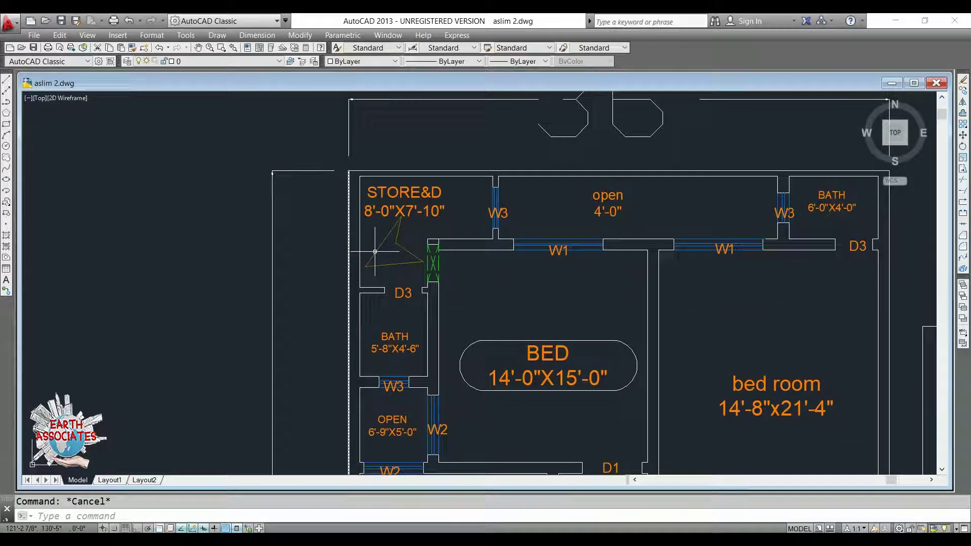
middle_drag(390, 245, 360, 153)
middle_drag(405, 325, 341, 223)
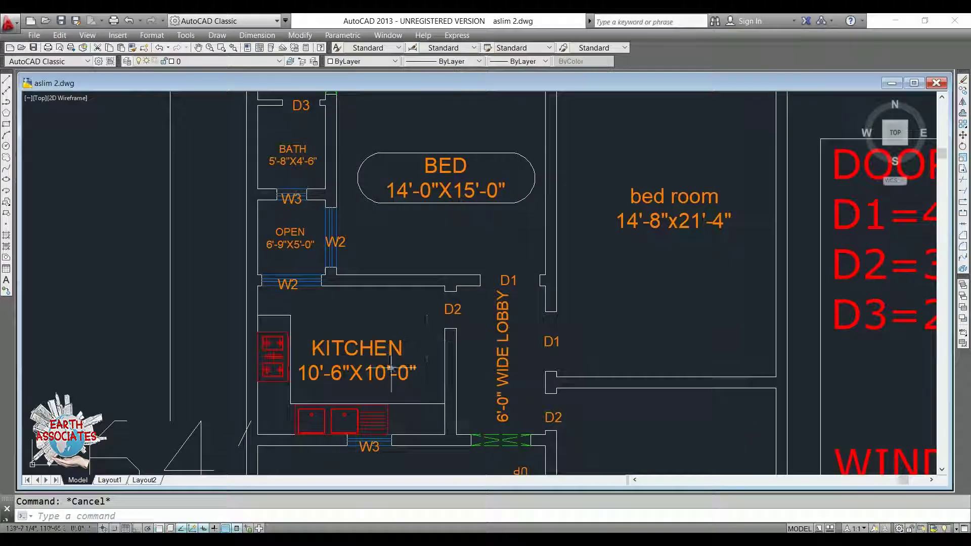
middle_drag(392, 323, 407, 223)
middle_drag(389, 288, 382, 153)
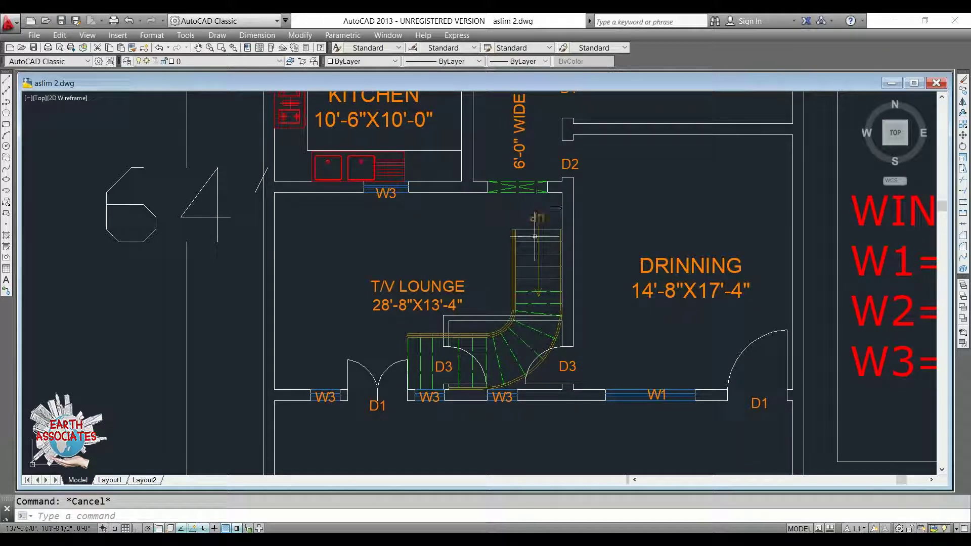
scroll(508, 385, down, 4)
middle_drag(509, 401, 508, 391)
scroll(509, 391, down, 6)
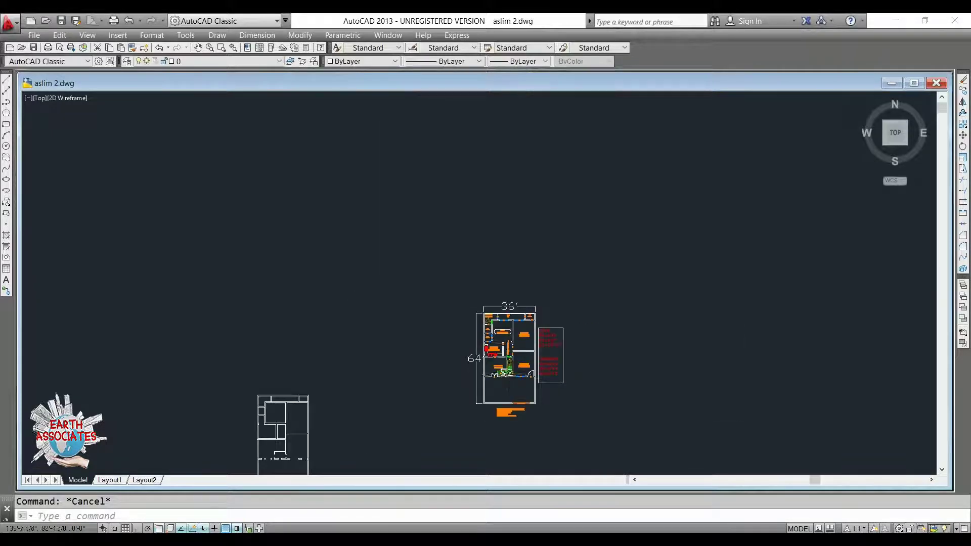
scroll(508, 390, up, 6)
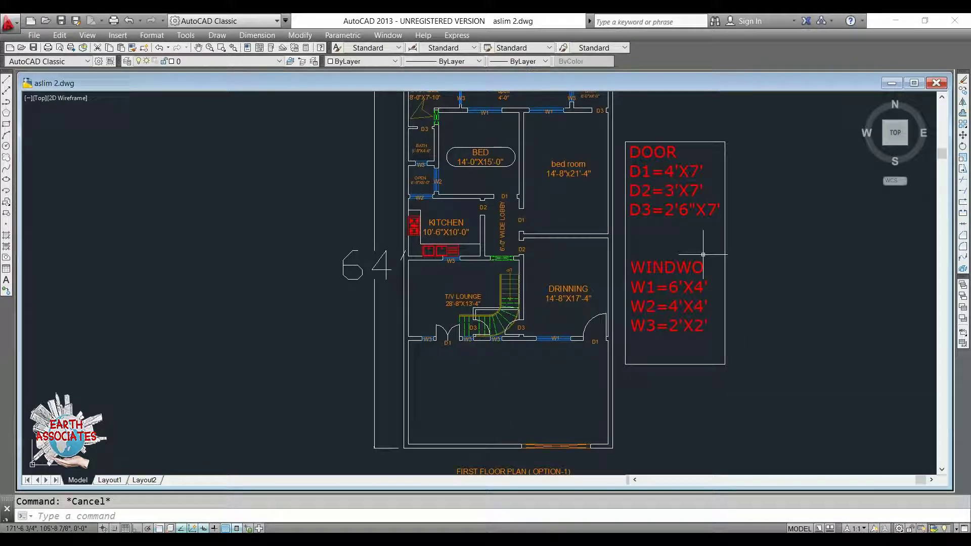
- Maximize the drawing window and bring the whole floor plan with its door and window schedule into view
click(913, 83)
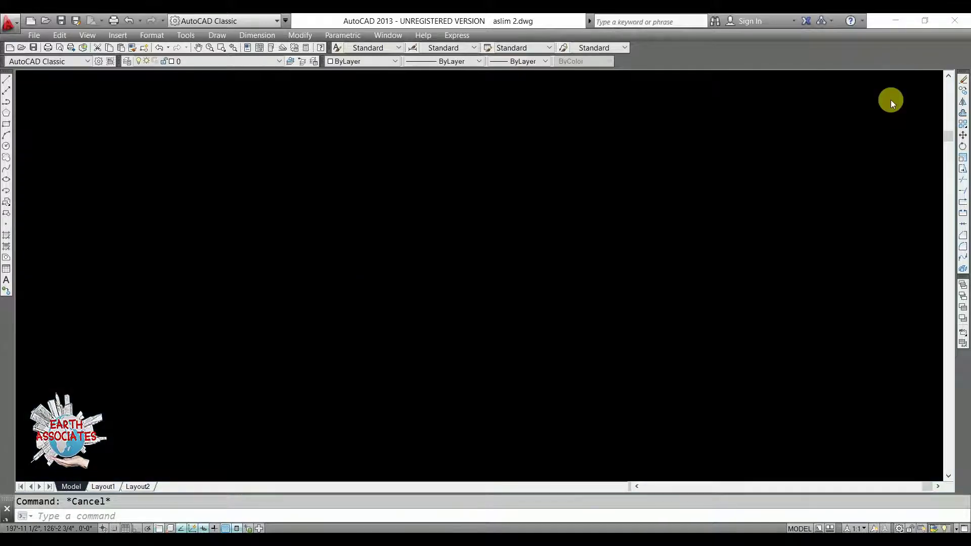
scroll(663, 253, down, 2)
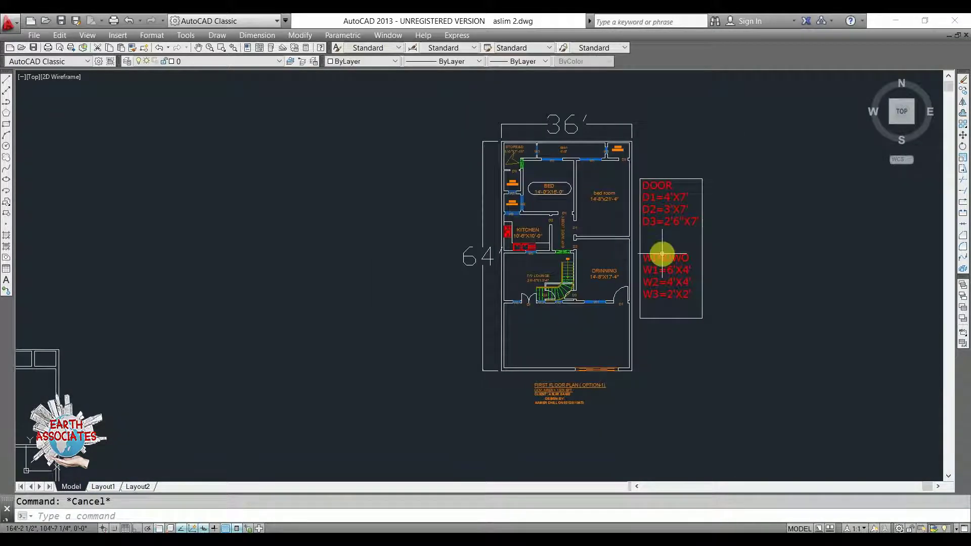
middle_drag(671, 255, 662, 256)
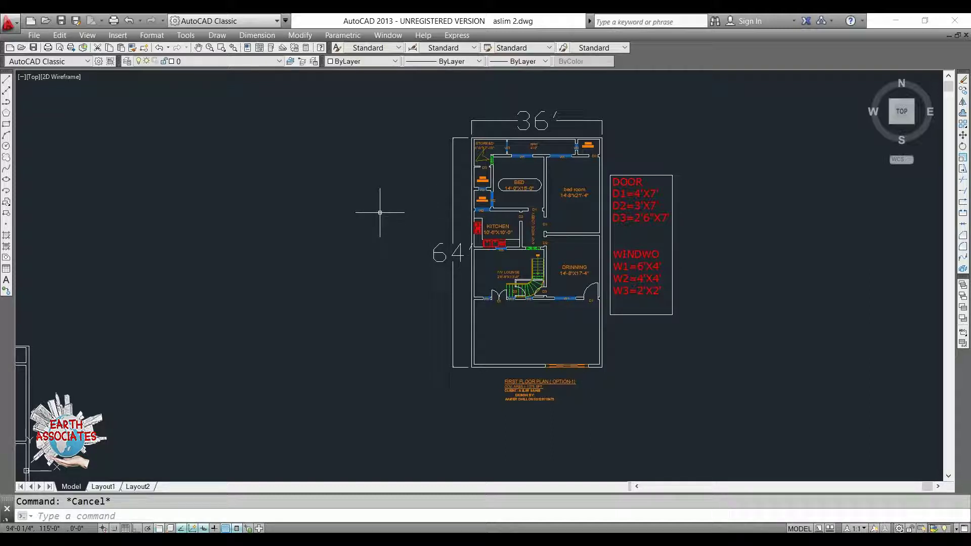
- Open the Properties palette with the PR command and place it clear of the window edge beside the floor plan
text(PR)
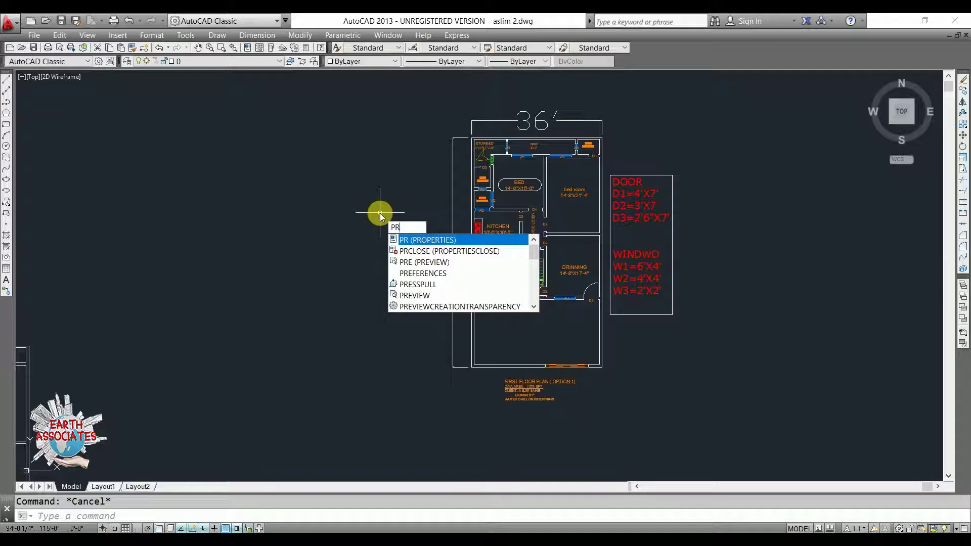
key(Return)
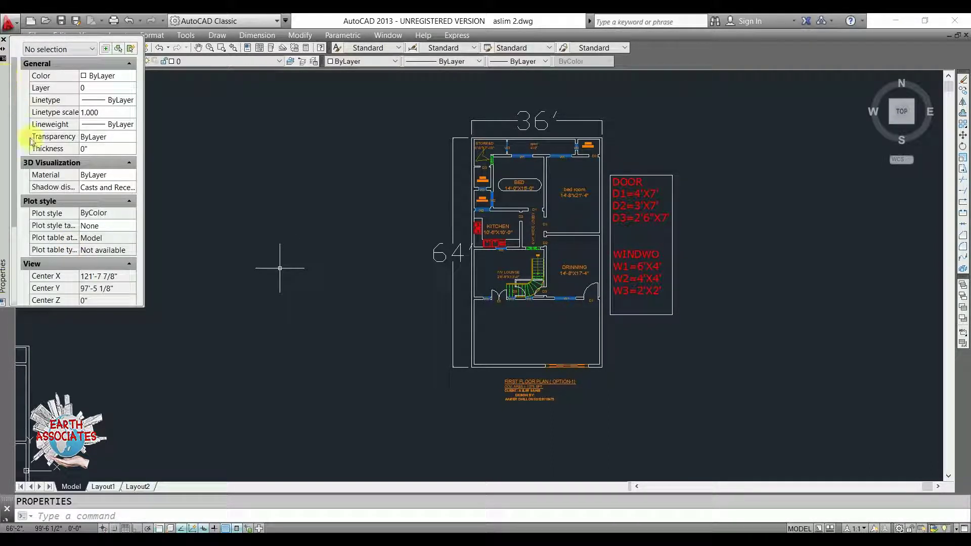
drag(8, 81, 29, 152)
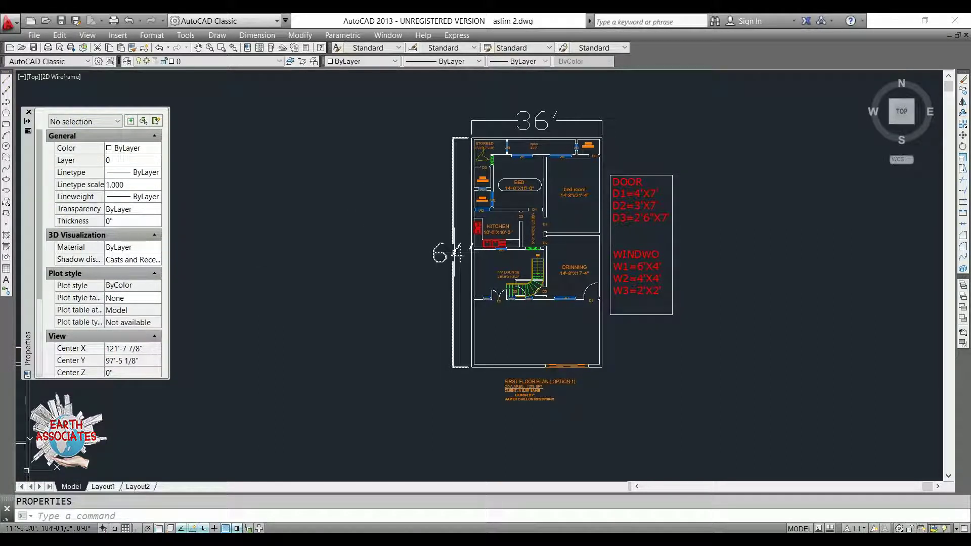
- Inspect the general, misc and lines and arrows properties of the plan's vertical 64' dimension
click(453, 253)
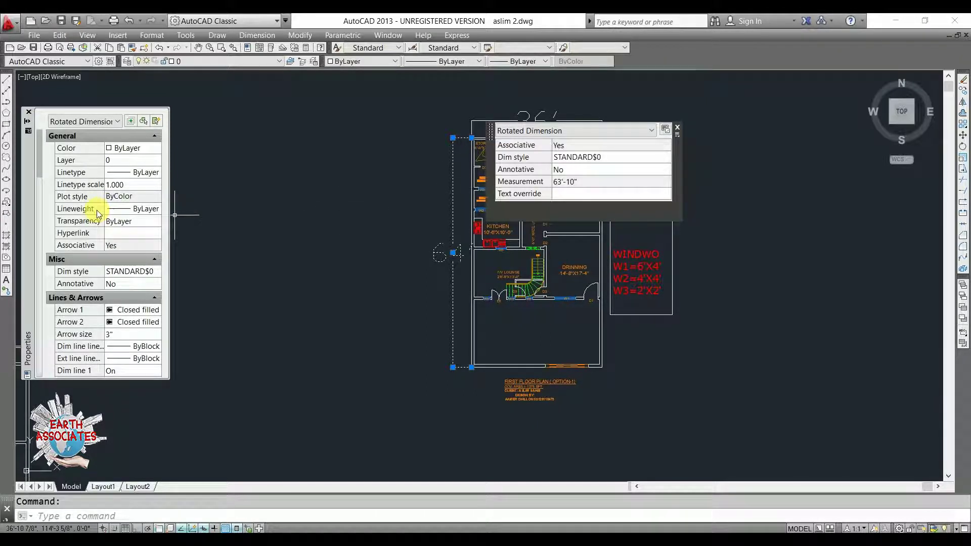
click(40, 182)
mouse_move(38, 215)
mouse_down()
mouse_move(38, 316)
mouse_move(20, 383)
mouse_move(20, 335)
mouse_move(37, 309)
mouse_move(36, 167)
mouse_move(44, 166)
mouse_up()
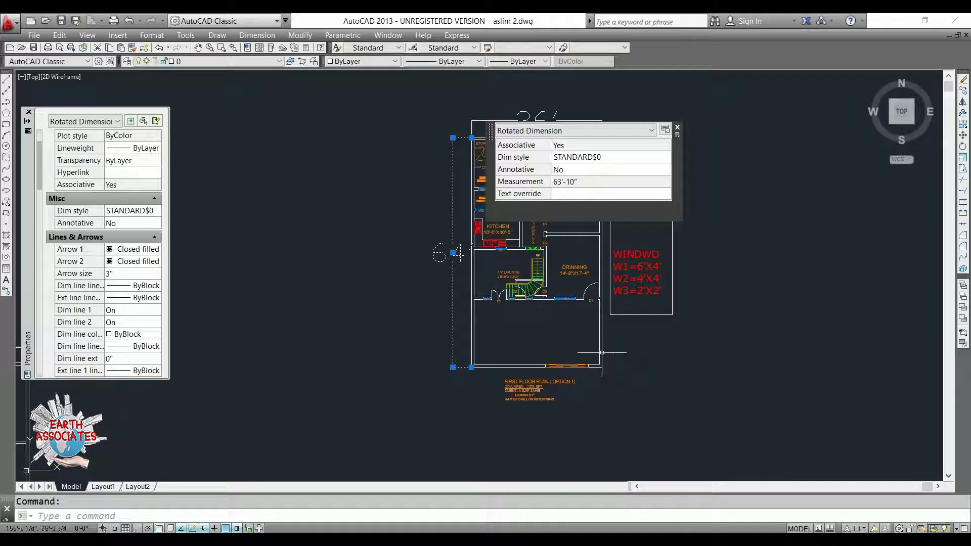
key(Escape)
- Inspect the text and geometry properties of the DRINNING room label
scroll(589, 313, up, 3)
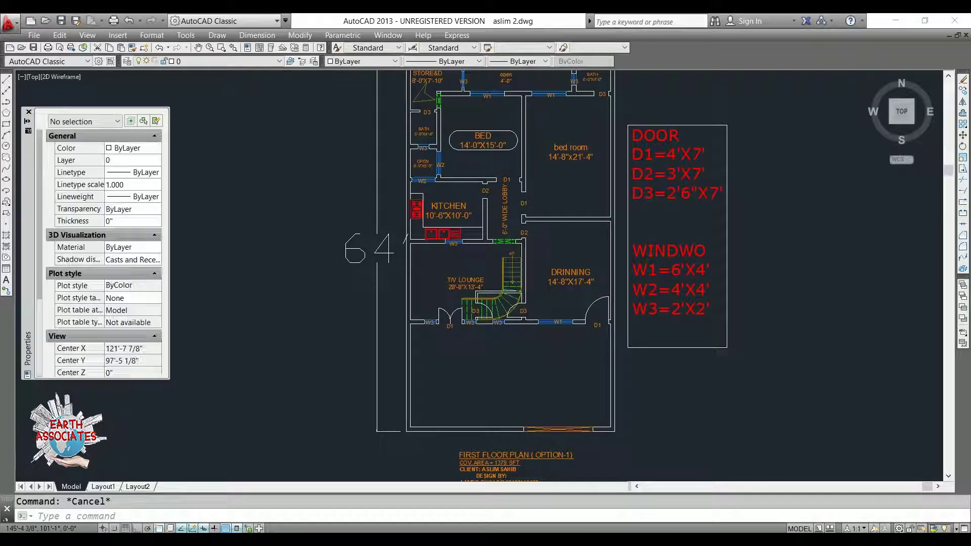
scroll(580, 284, up, 2)
click(577, 282)
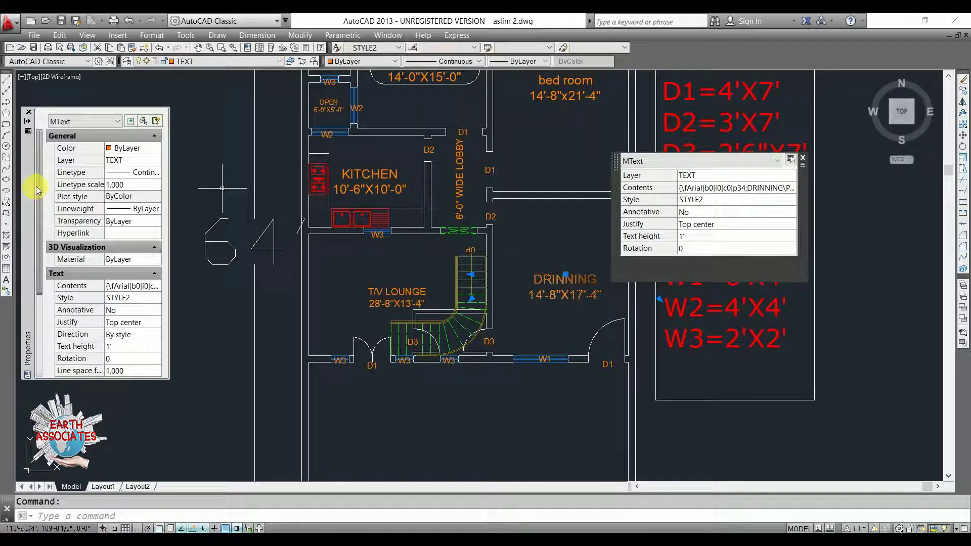
scroll(32, 201, down, 5)
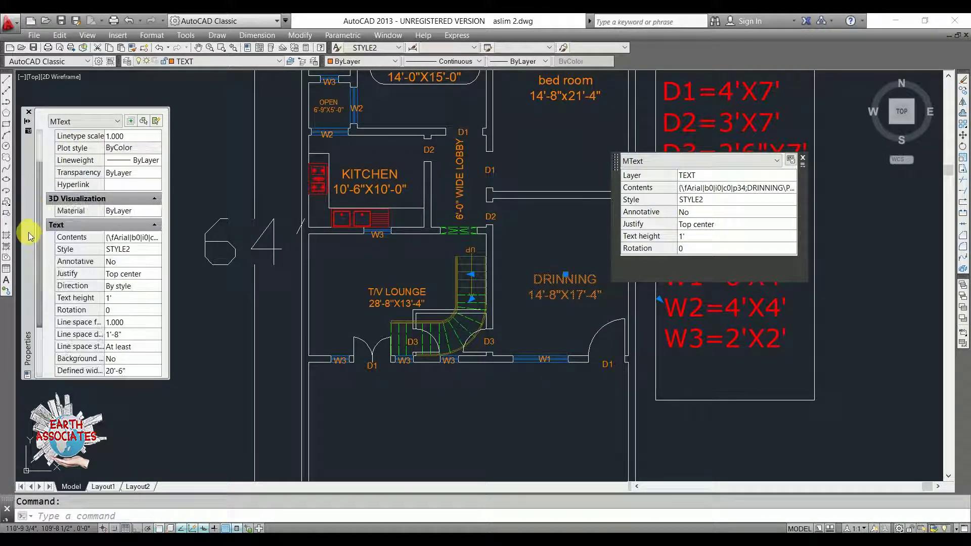
scroll(28, 273, down, 2)
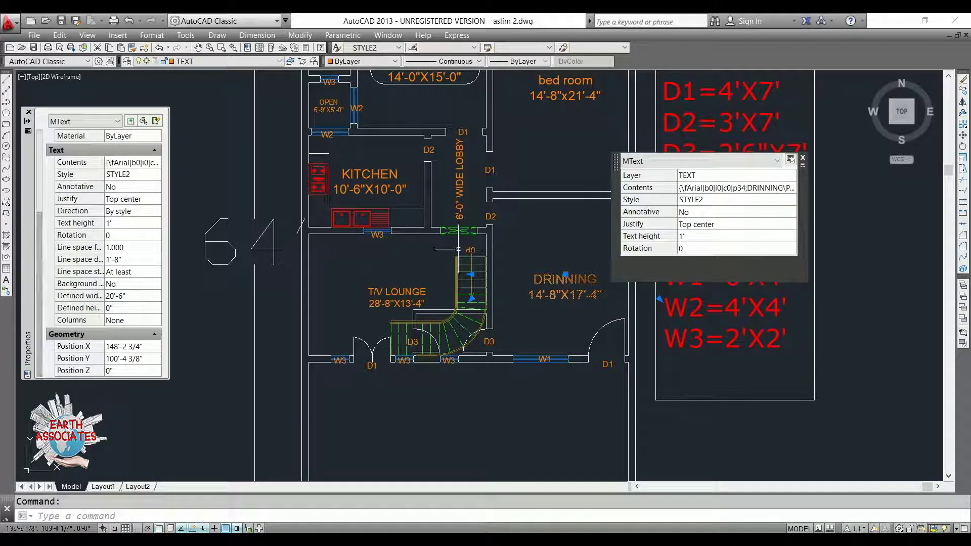
key(Escape)
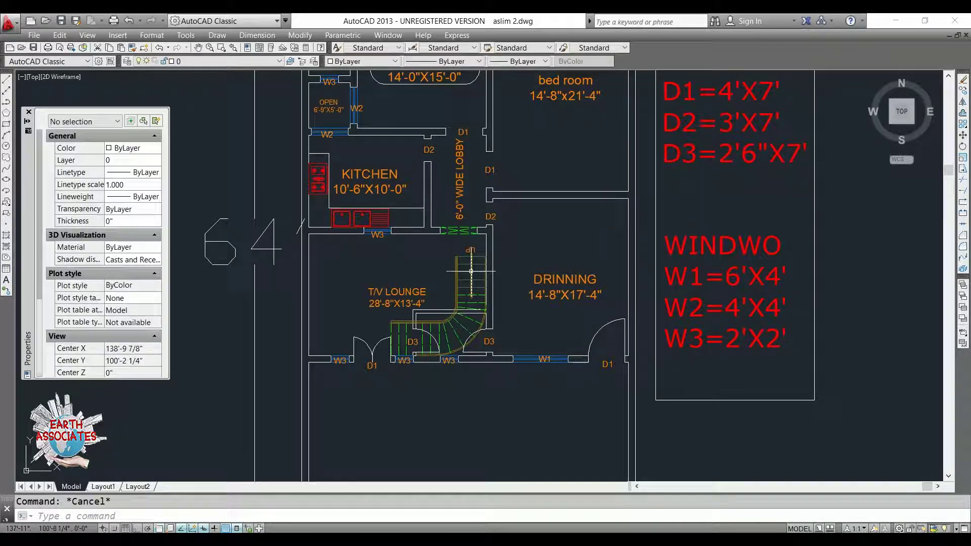
- Inspect the general and geometry properties of the top tread line of the staircase
click(477, 257)
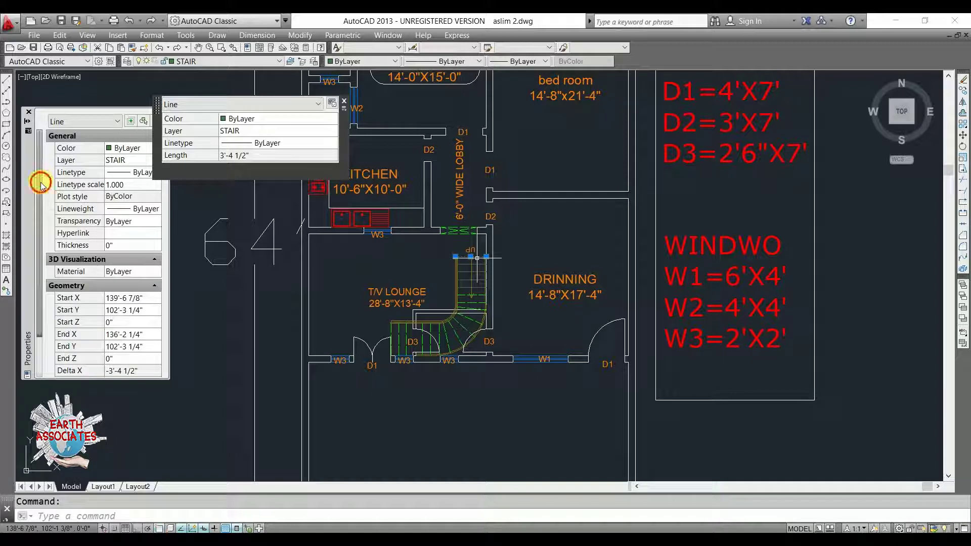
click(29, 237)
scroll(26, 248, down, 2)
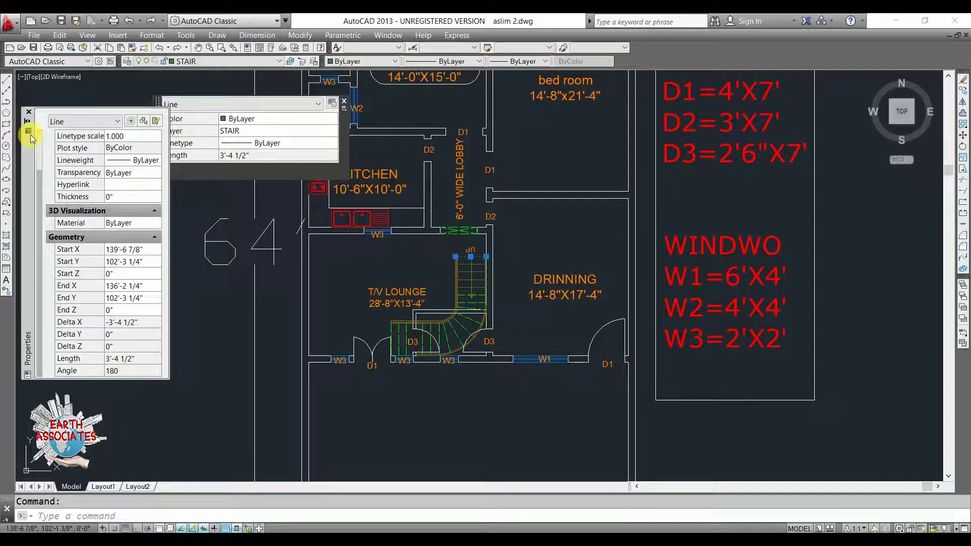
scroll(45, 141, up, 3)
scroll(45, 136, up, 1)
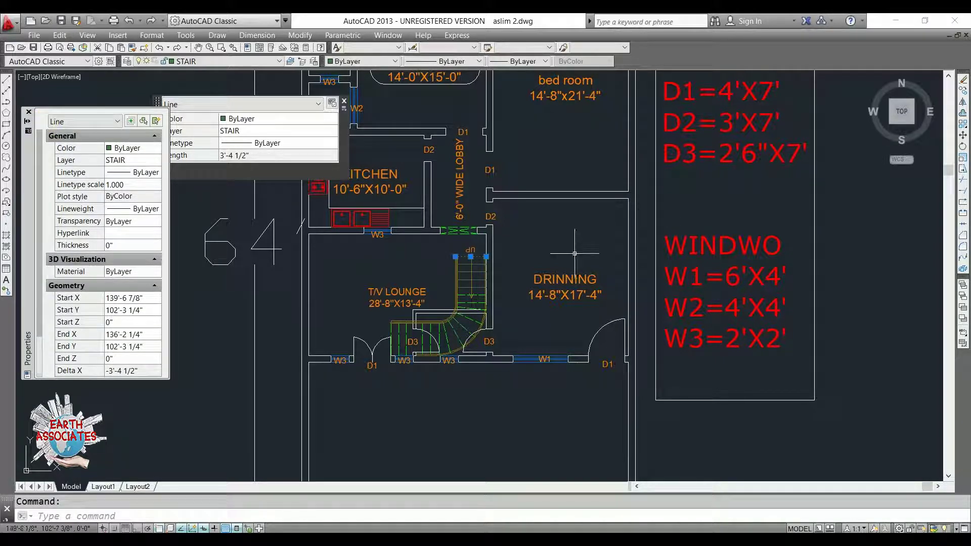
middle_drag(268, 274, 361, 356)
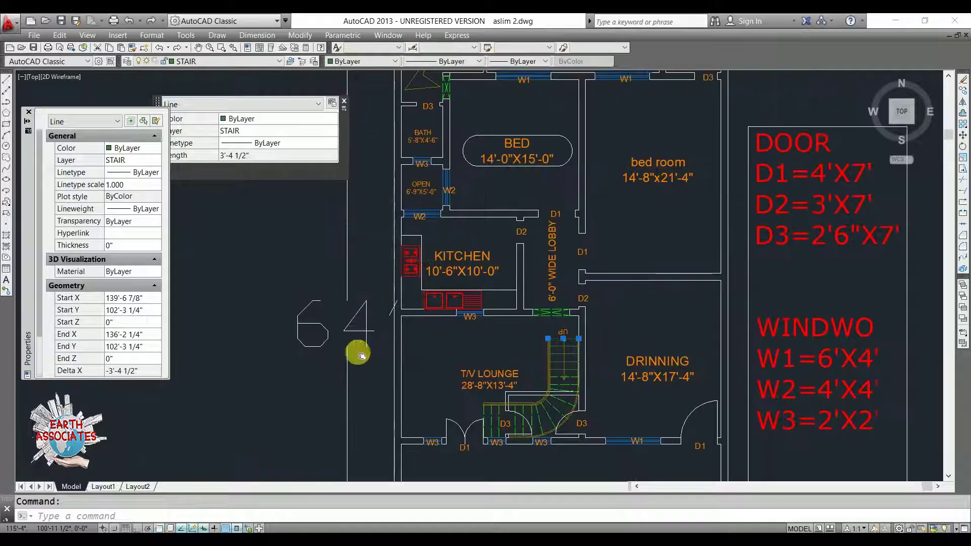
scroll(369, 349, down, 2)
key(Escape)
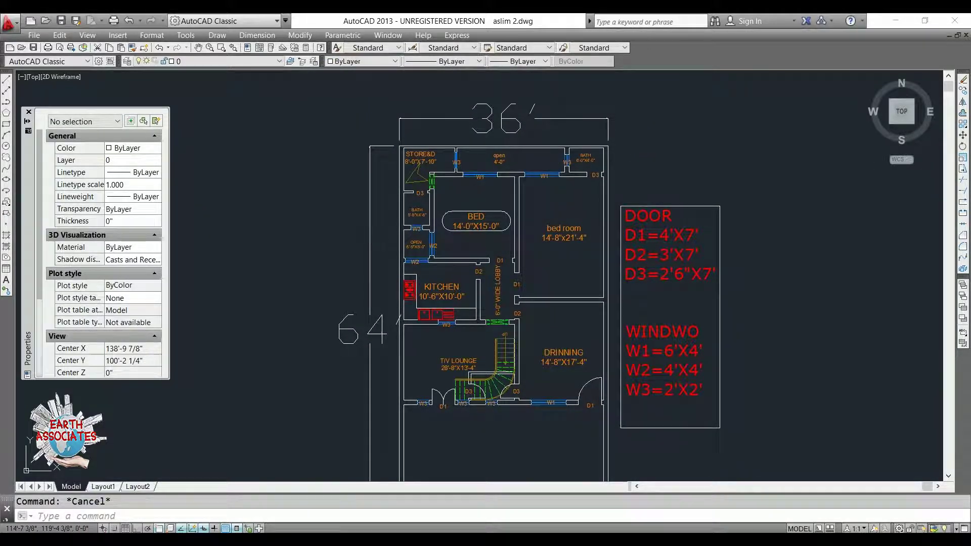
- Change the linetype of the vertical 64' dimension to the dashed ACAD_...W100 linetype and check it up close
click(564, 257)
click(275, 243)
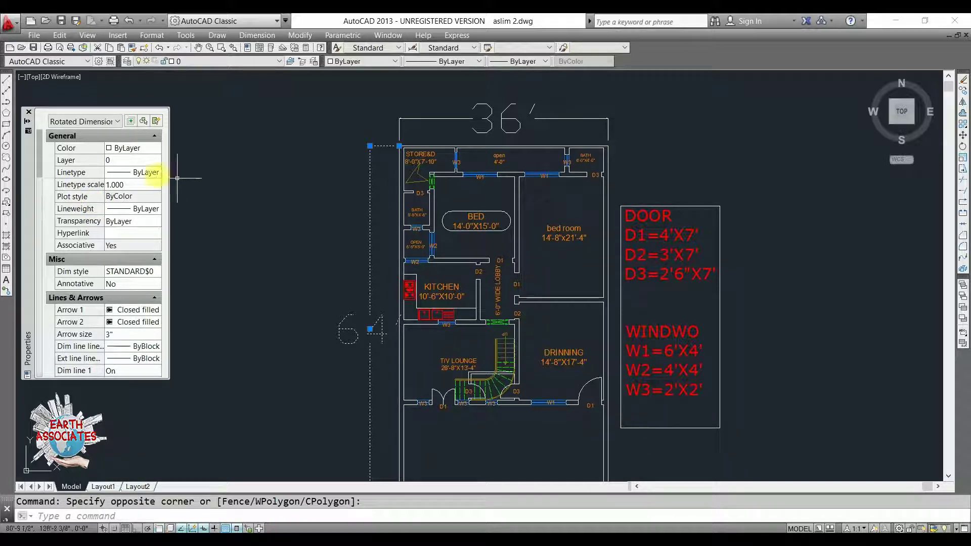
click(141, 175)
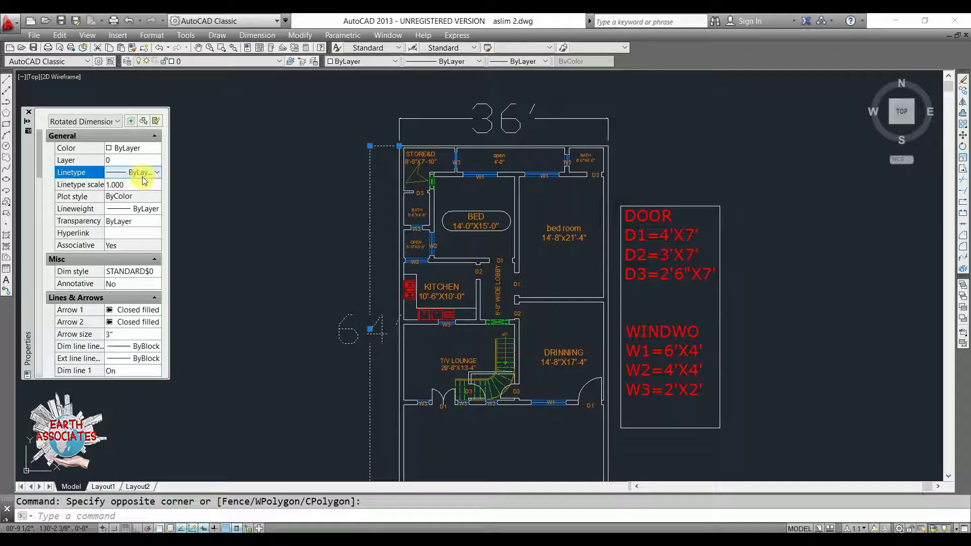
click(143, 174)
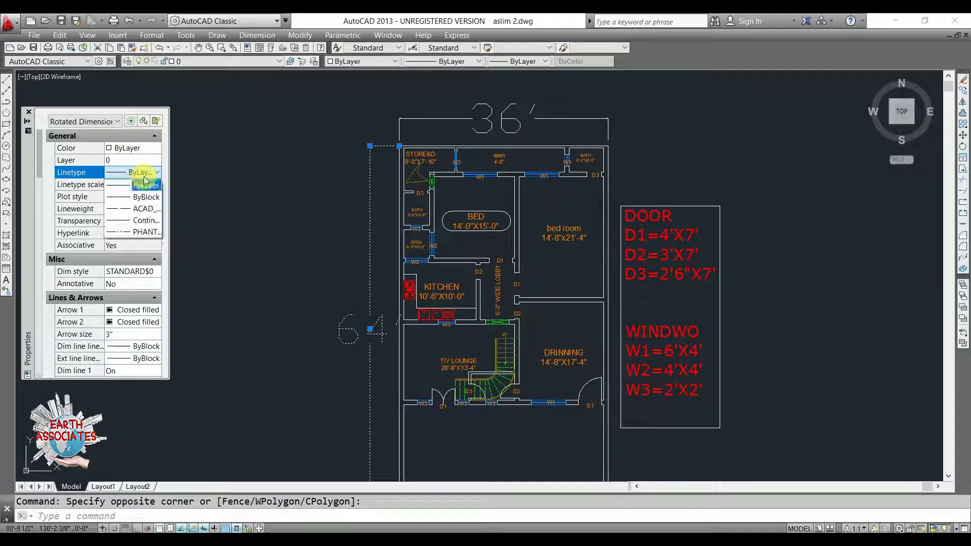
click(141, 212)
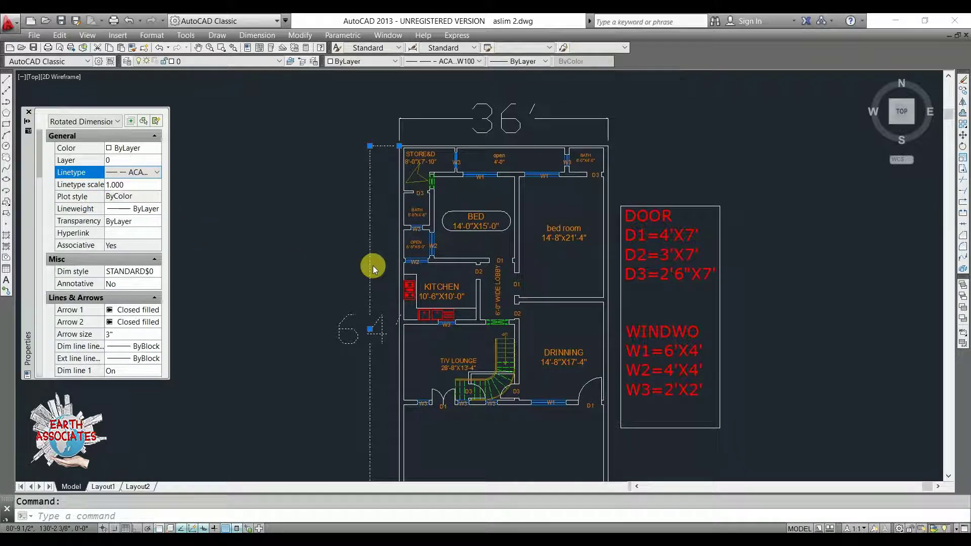
scroll(372, 265, up, 6)
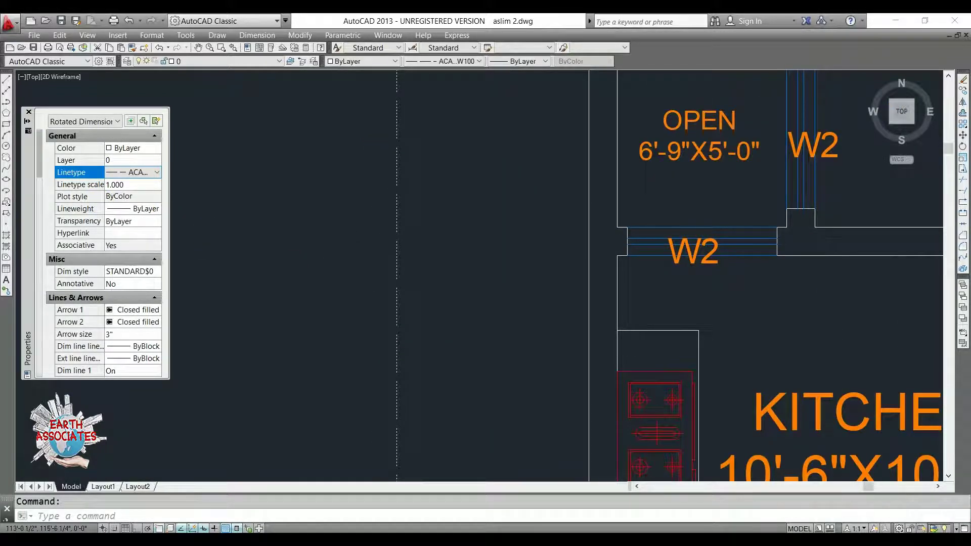
scroll(348, 256, down, 6)
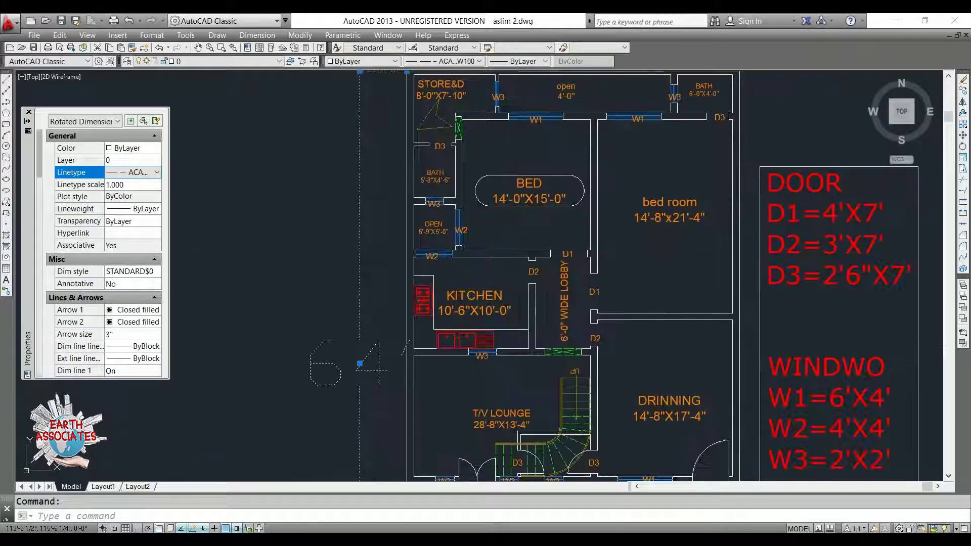
- Set the color of the vertical 64' dimension to Red
click(117, 148)
click(120, 150)
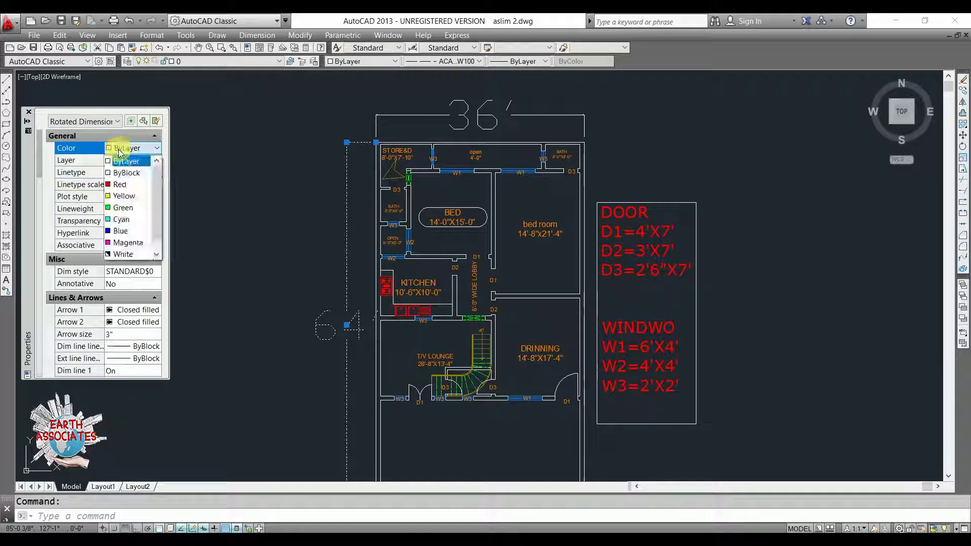
click(123, 186)
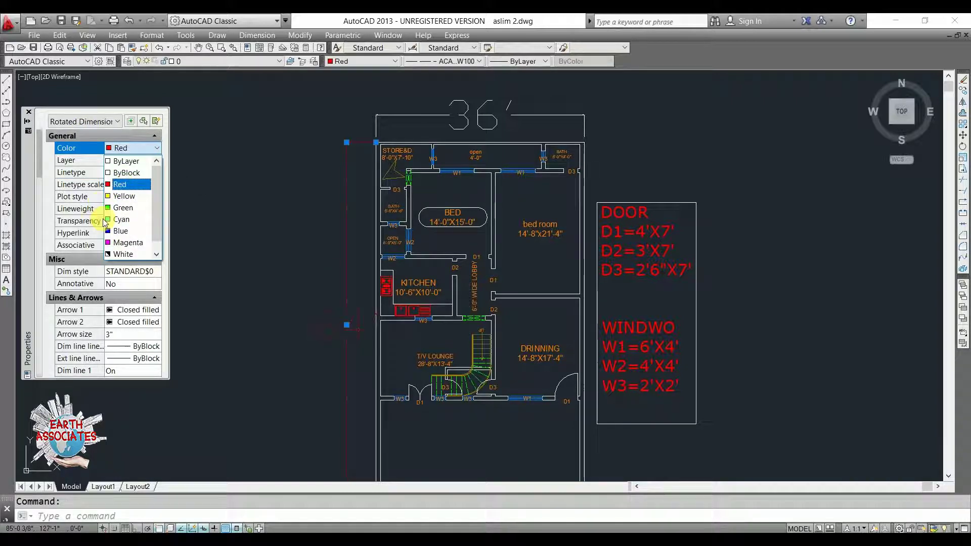
click(103, 221)
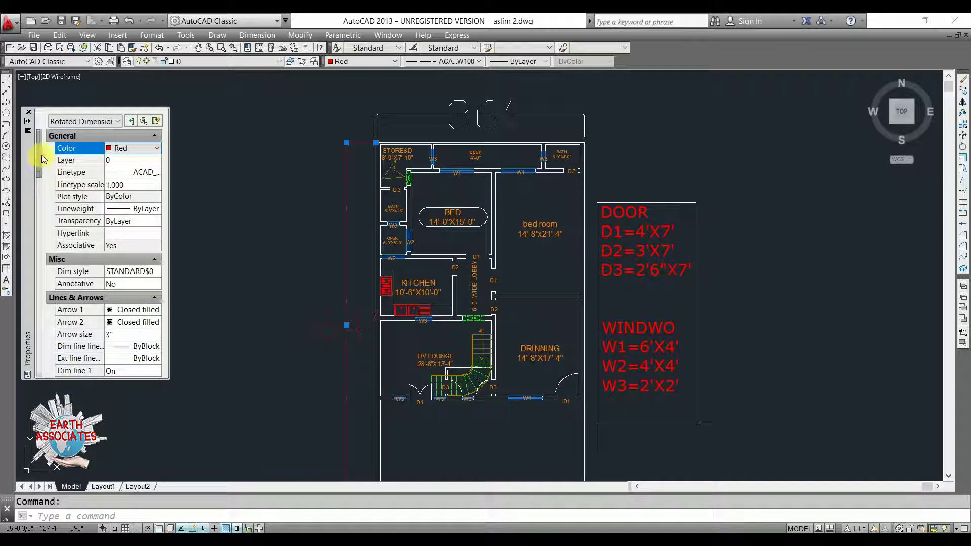
- Set the first arrowhead of the vertical 64' dimension to Dot and check its upper end up close
drag(38, 164, 36, 184)
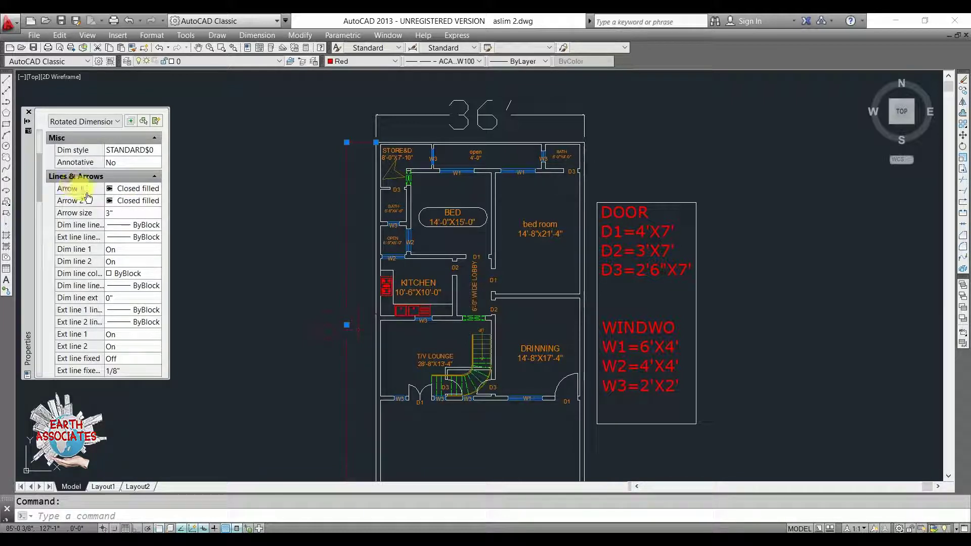
click(118, 192)
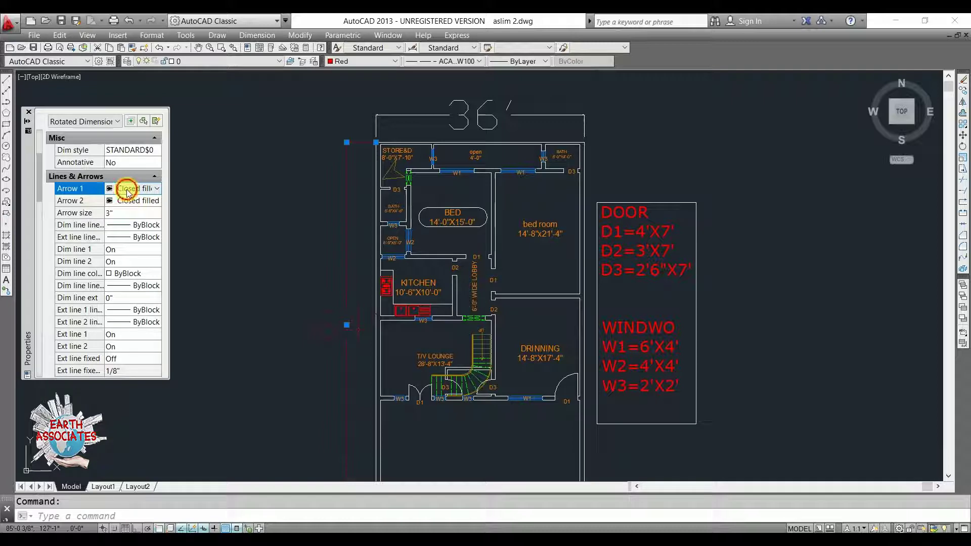
click(123, 189)
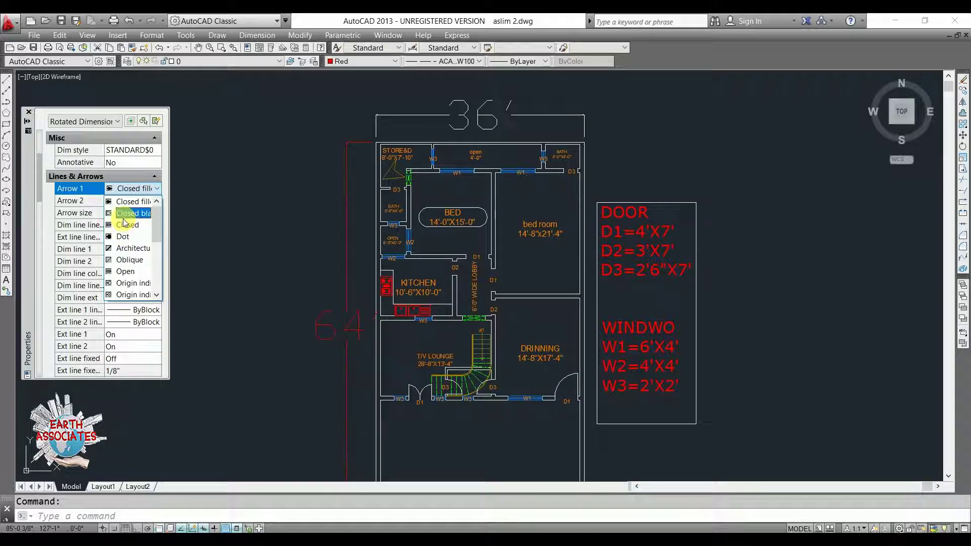
click(122, 238)
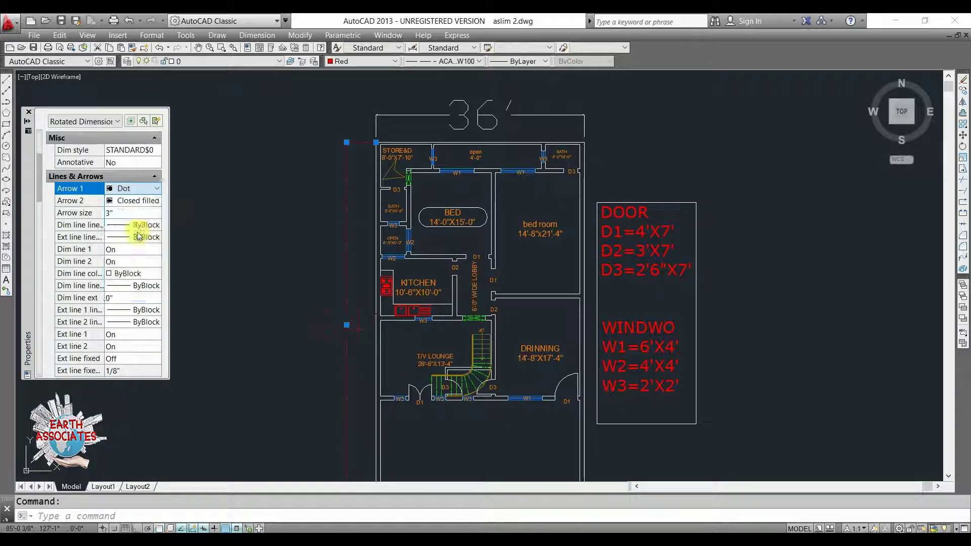
scroll(346, 141, up, 10)
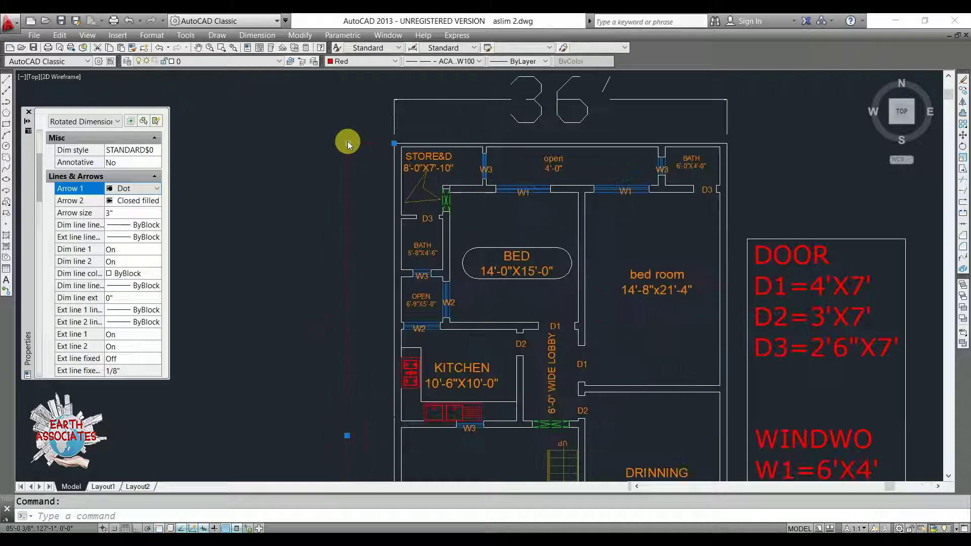
scroll(347, 151, up, 2)
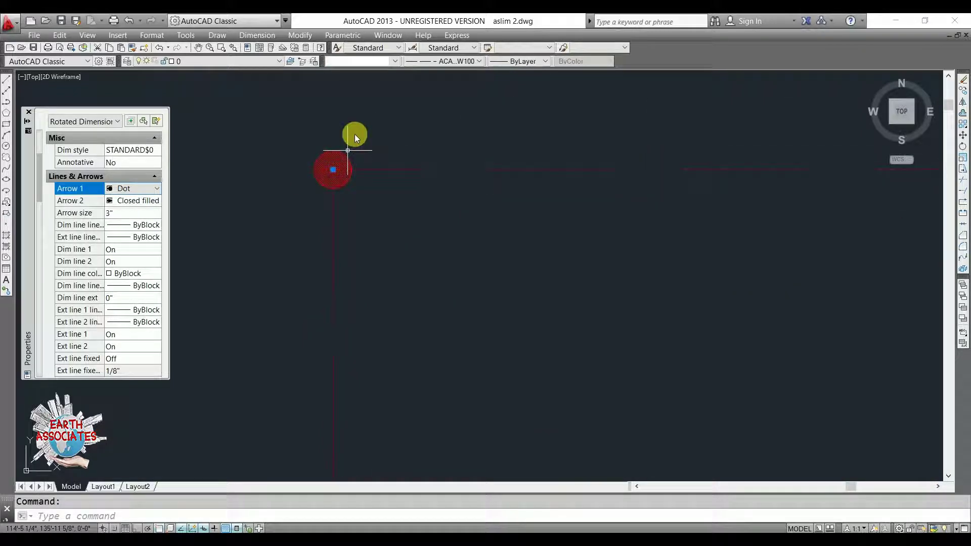
- Set the second arrowhead of the vertical 64' dimension to Dot at its lower end
scroll(354, 134, down, 4)
click(128, 202)
scroll(299, 230, down, 4)
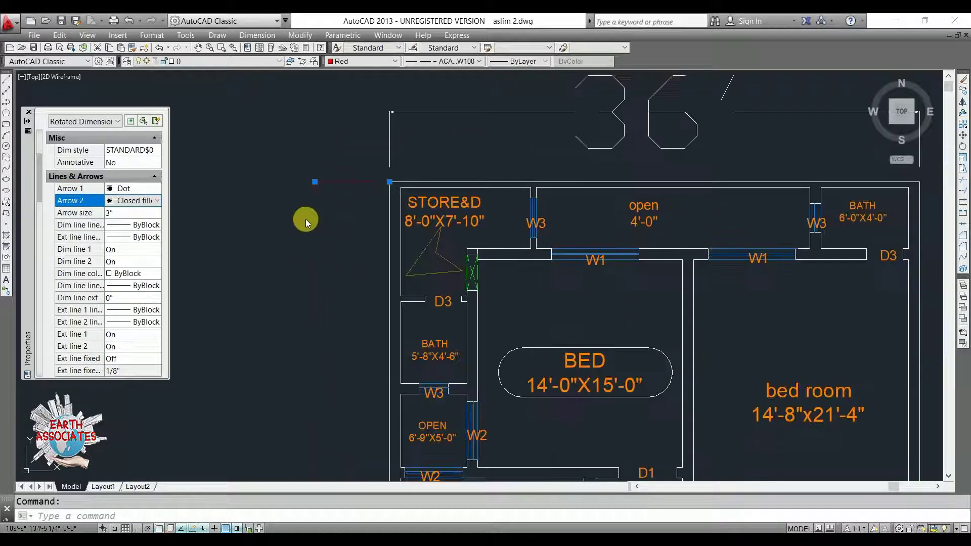
scroll(306, 219, down, 5)
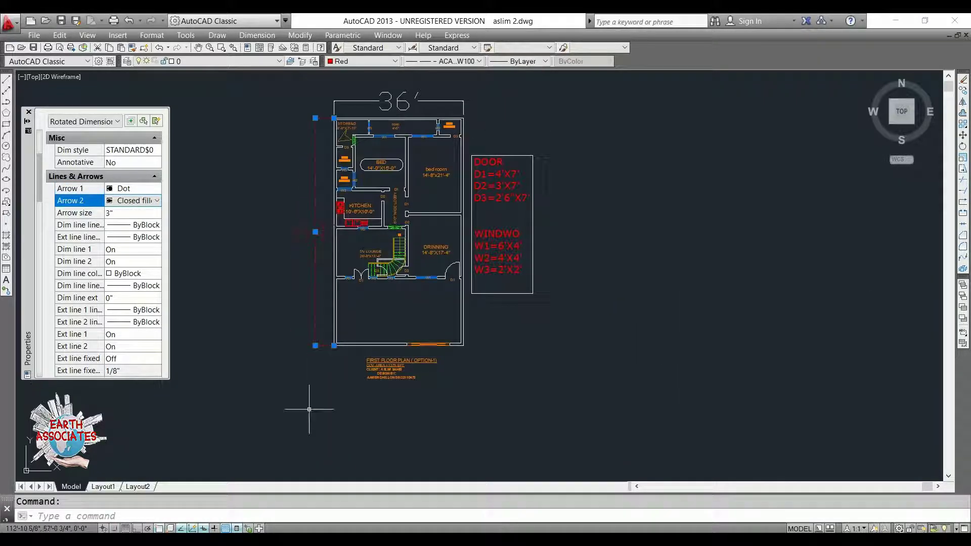
scroll(304, 453, up, 8)
scroll(314, 300, up, 6)
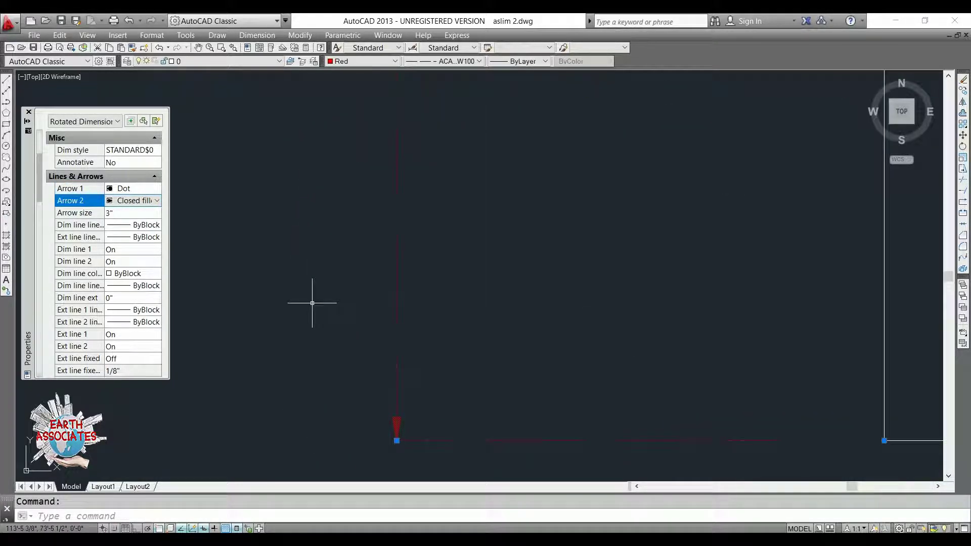
click(135, 202)
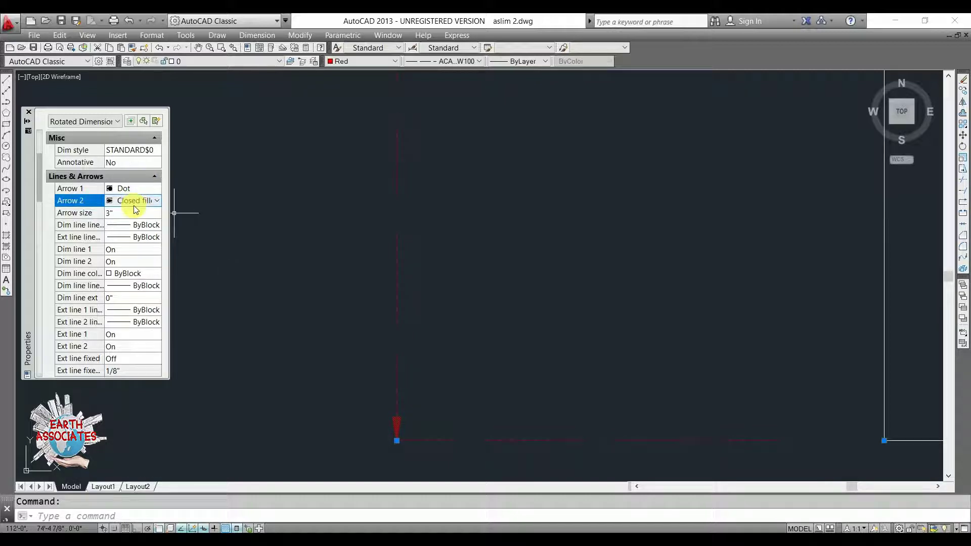
click(134, 203)
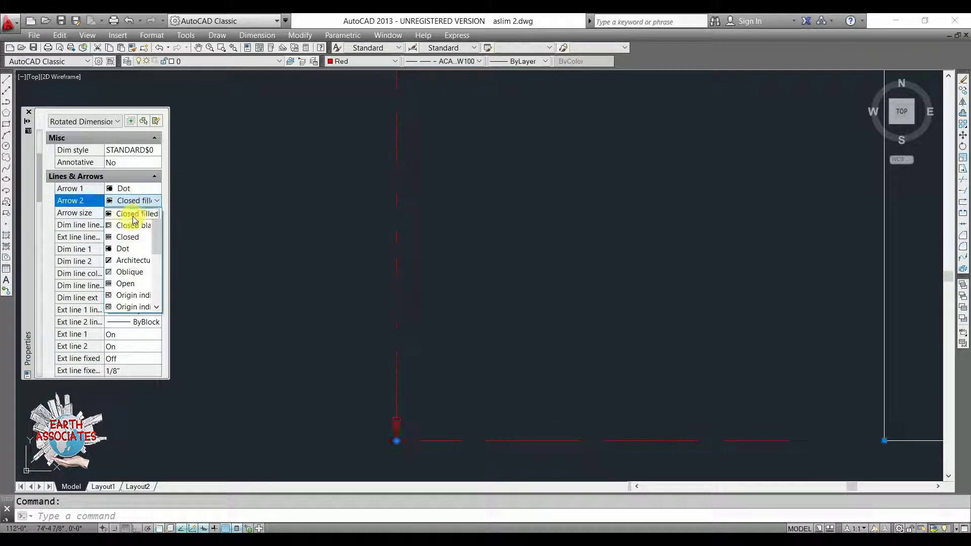
click(133, 216)
click(134, 201)
click(131, 249)
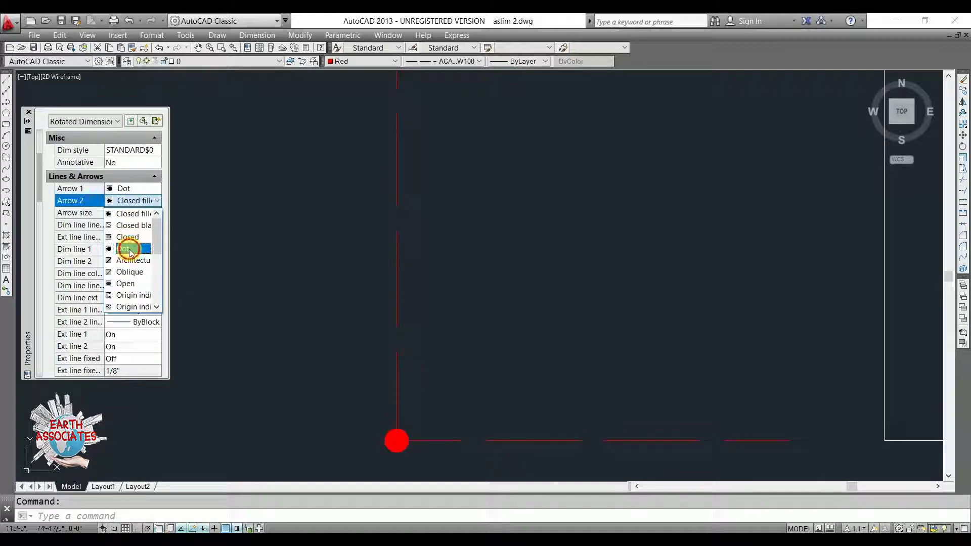
- View the whole 64' dimension and review its remaining dimension line, extension line and text properties
scroll(393, 347, down, 1)
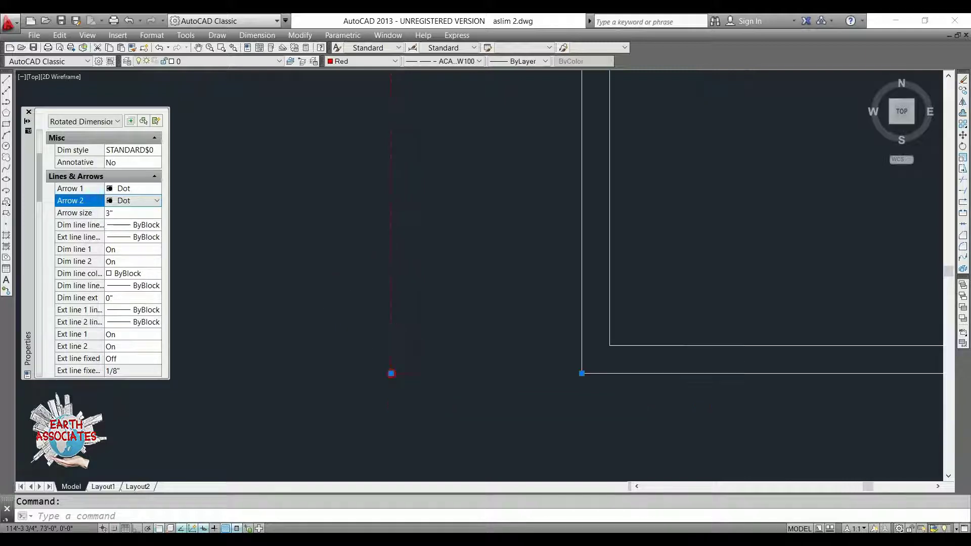
scroll(395, 326, down, 5)
scroll(408, 329, down, 2)
click(348, 318)
middle_drag(404, 233, 400, 321)
click(352, 304)
middle_drag(356, 244, 368, 359)
scroll(346, 293, down, 2)
middle_drag(317, 235, 331, 243)
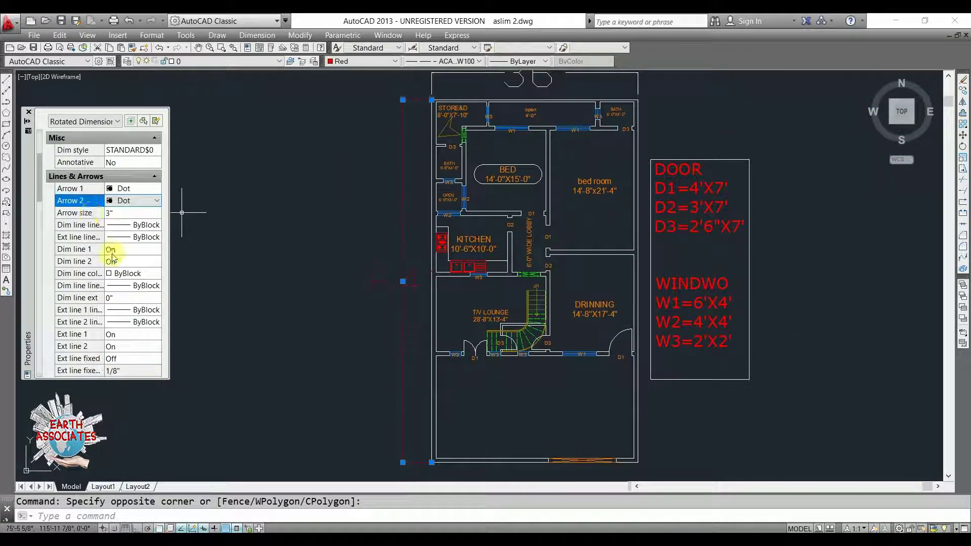
scroll(43, 189, down, 2)
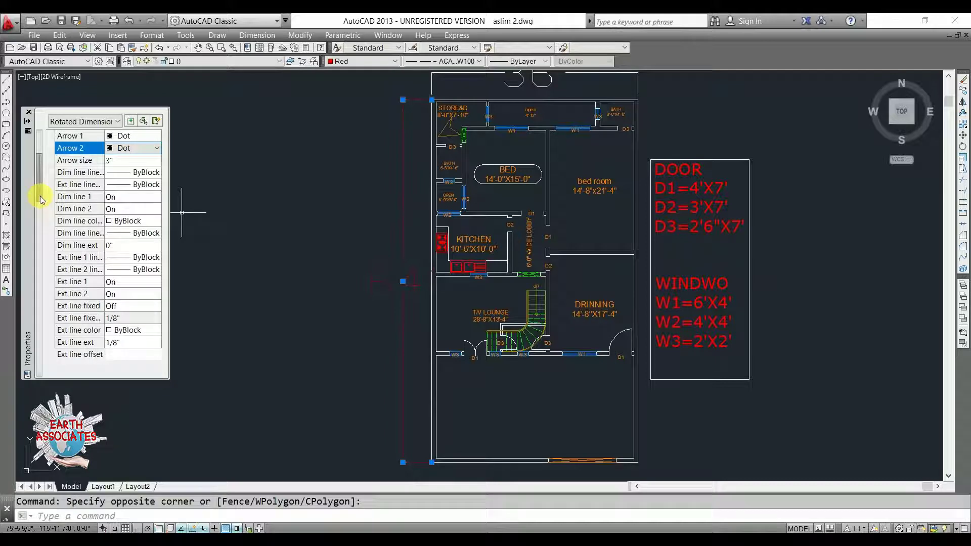
drag(37, 189, 37, 195)
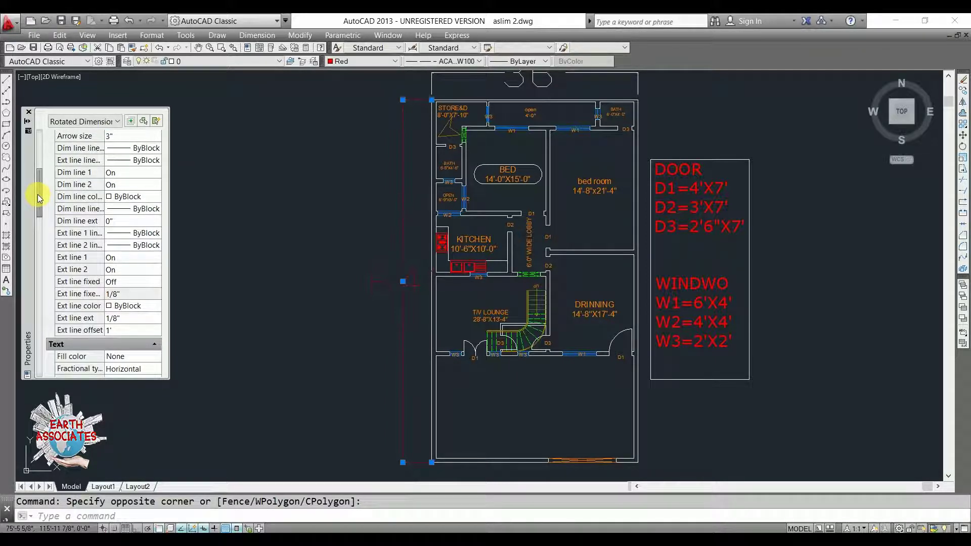
drag(37, 195, 38, 232)
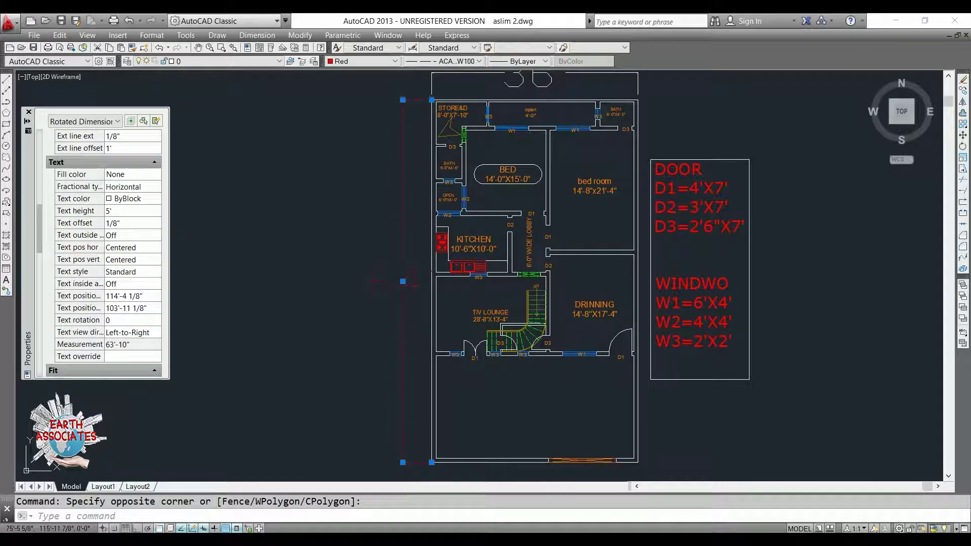
- Set the text color of the 64' dimension to Green and its text height to 2'
click(131, 200)
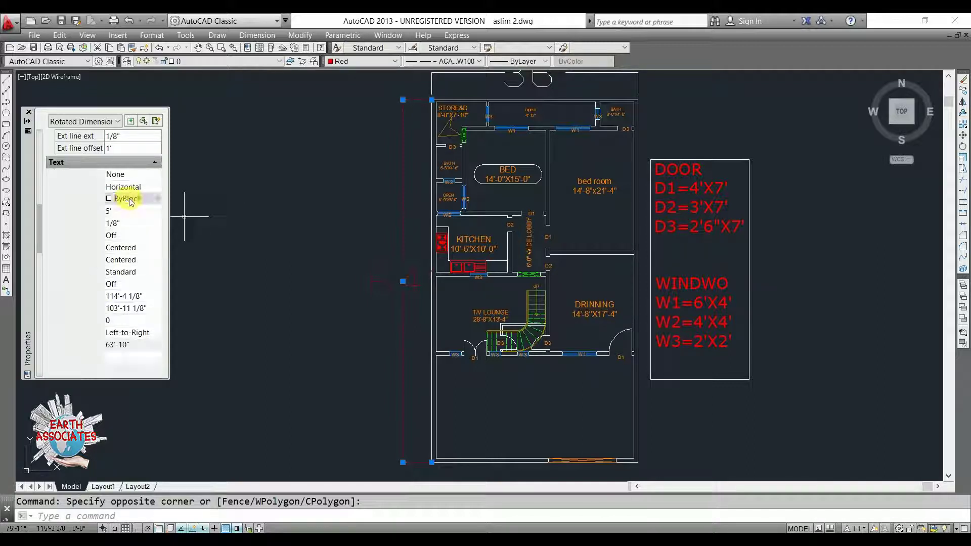
click(127, 199)
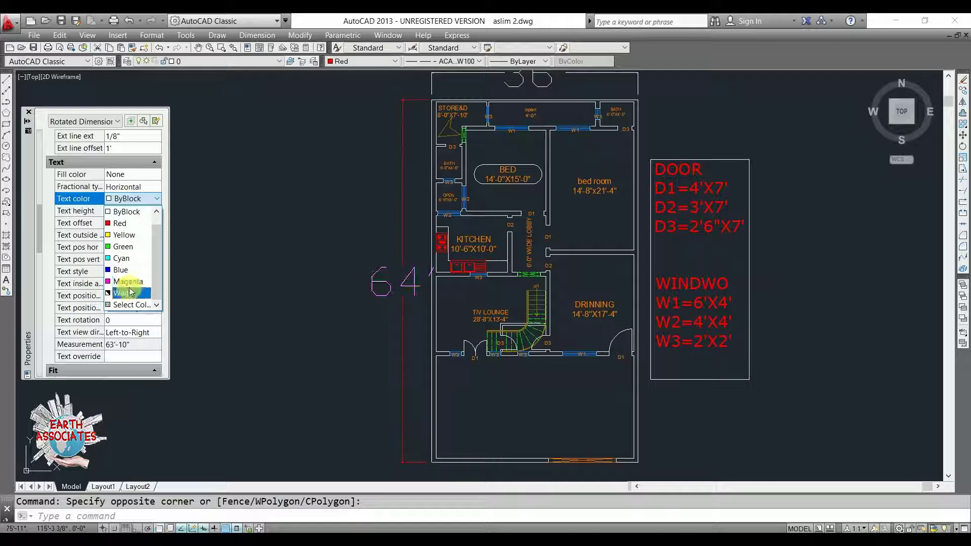
click(130, 246)
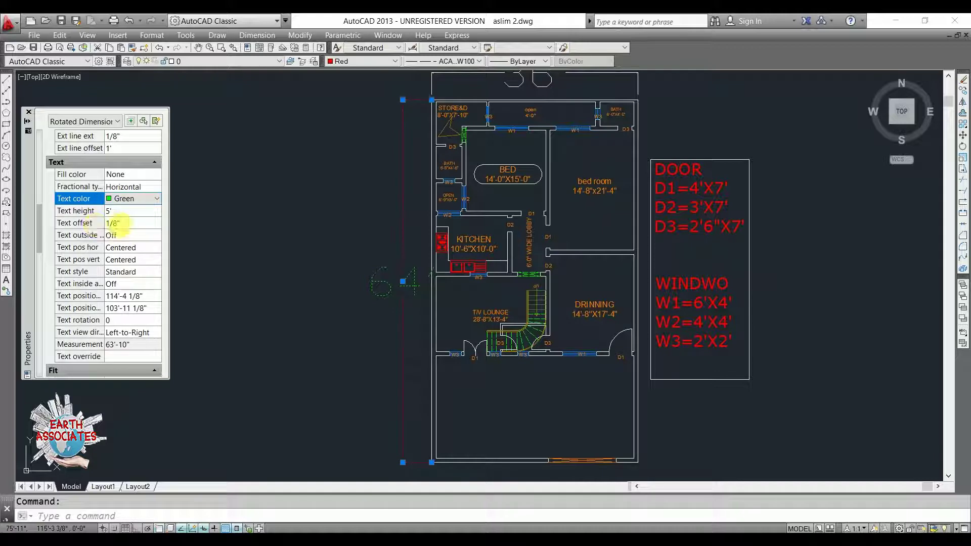
click(123, 211)
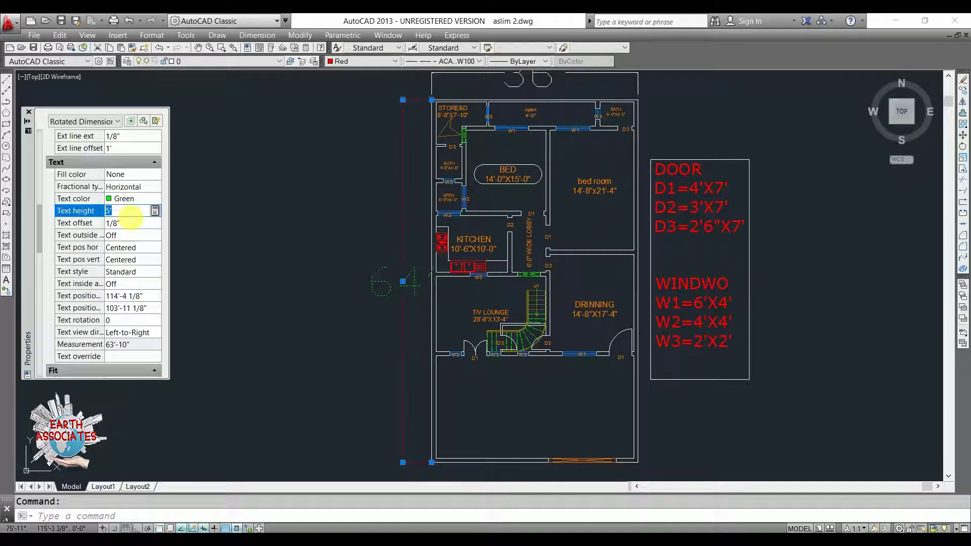
text(2)
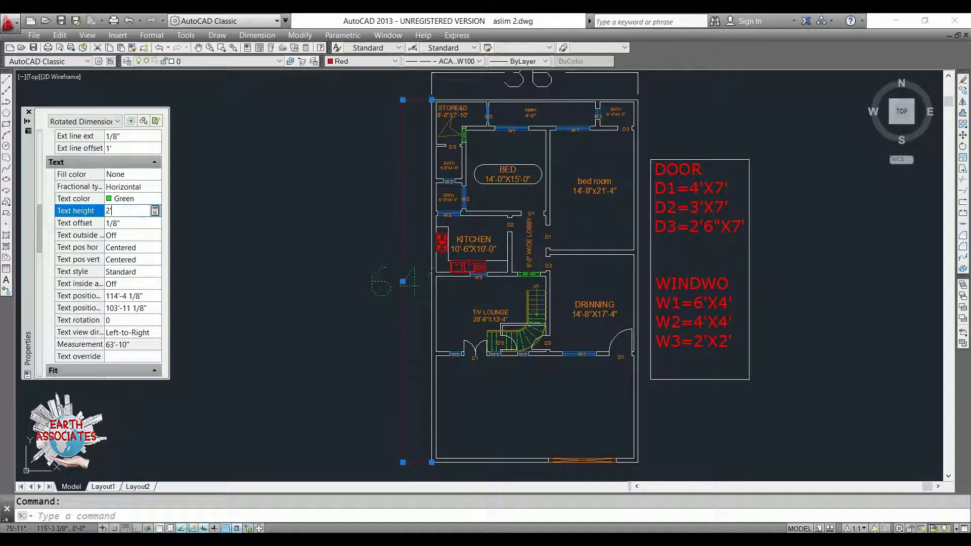
click(123, 223)
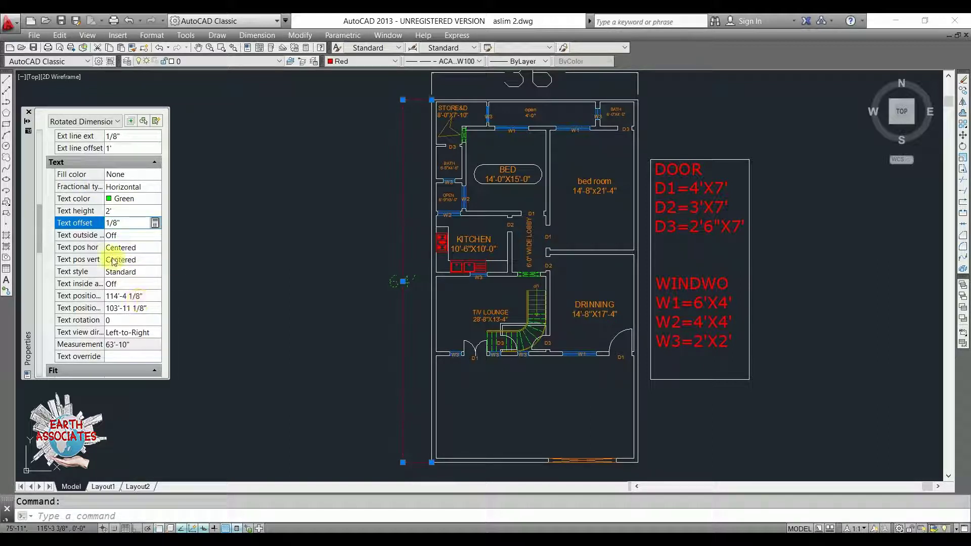
- Preview the horizontal text positions and the text styles available for the 64' dimension without applying any
click(123, 247)
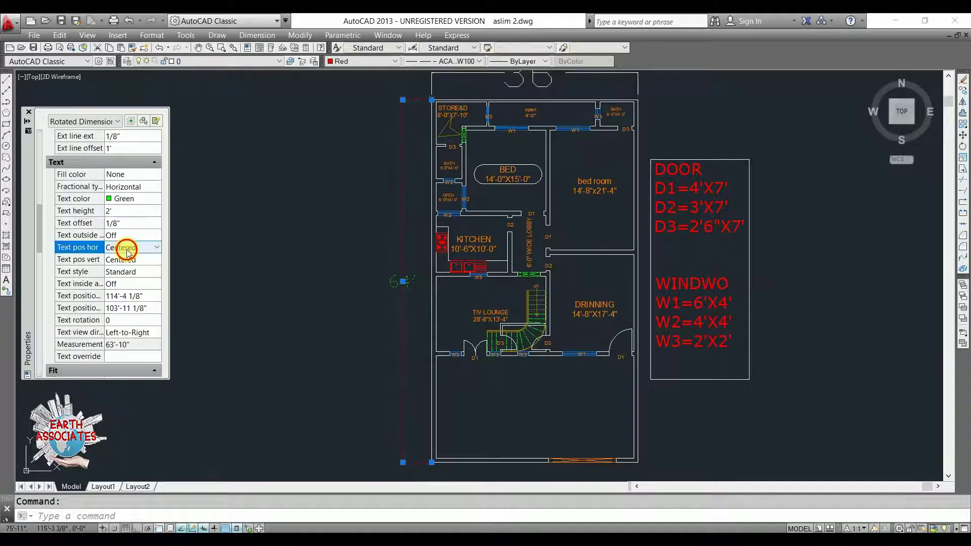
click(125, 249)
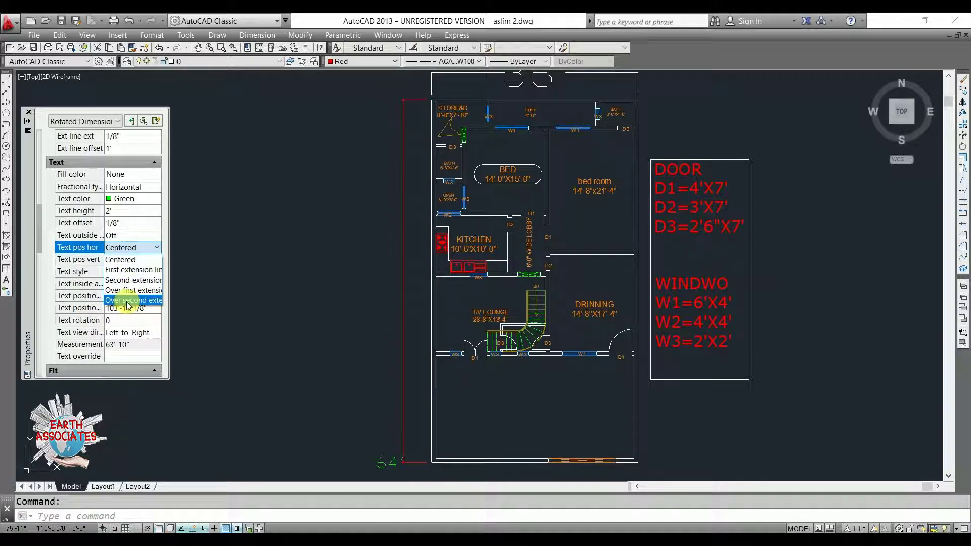
click(100, 280)
click(131, 272)
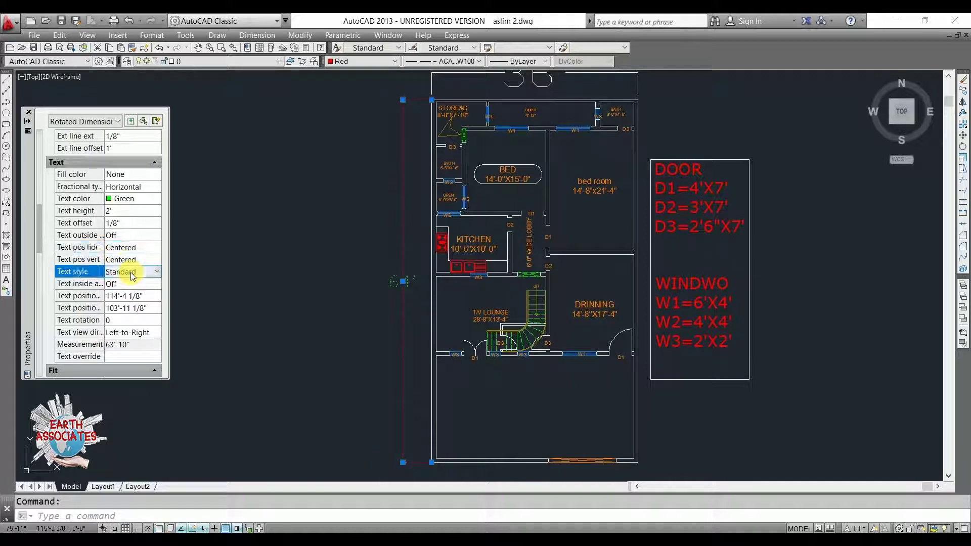
click(131, 273)
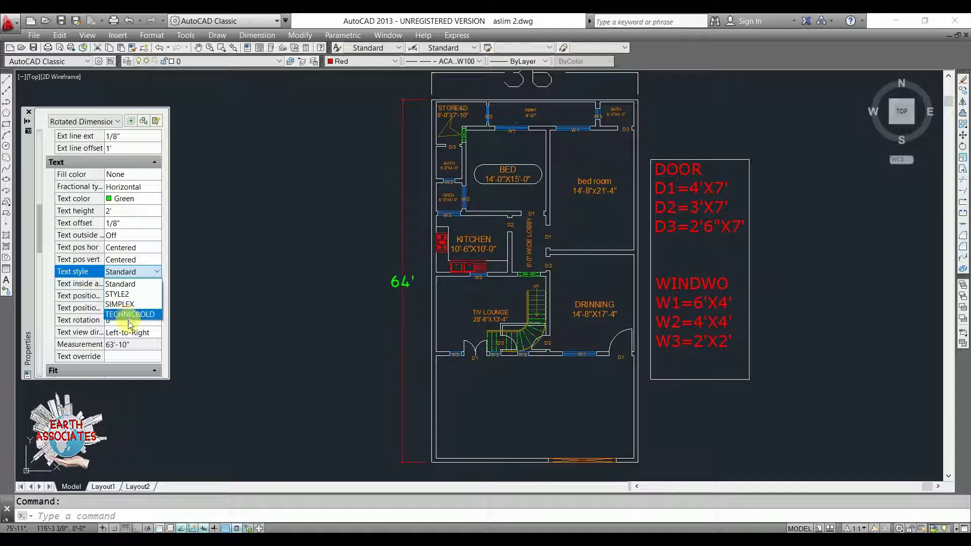
click(216, 290)
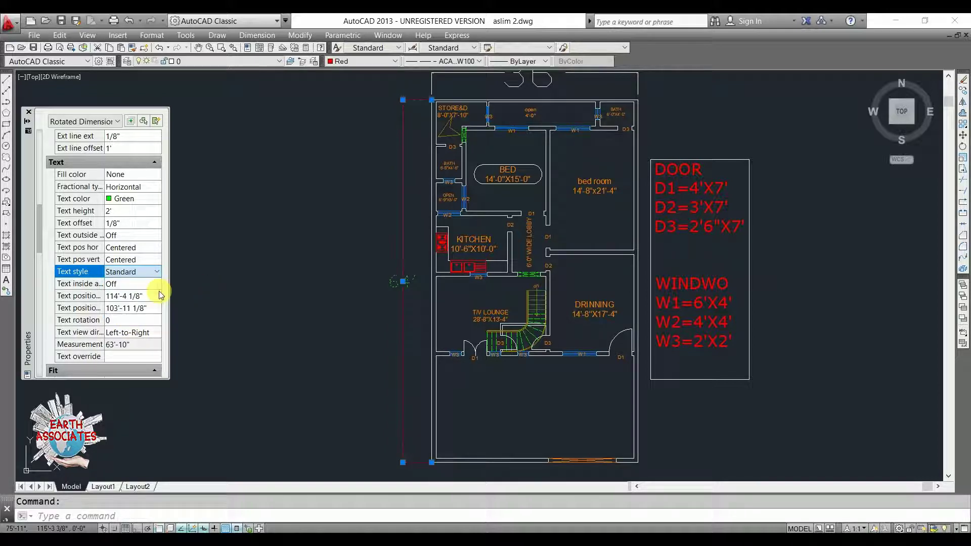
- Turn inside text alignment on for the 64' dimension and switch it back off
click(126, 284)
click(126, 284)
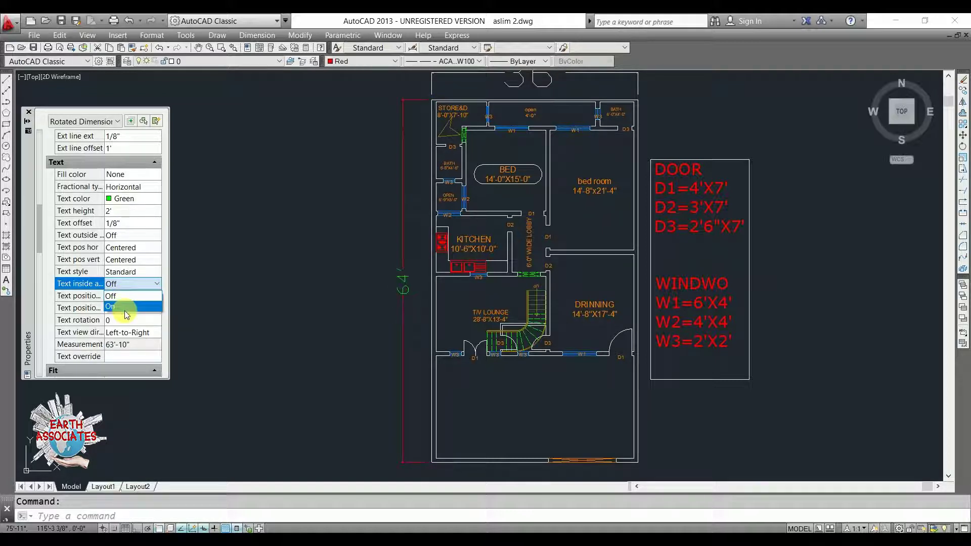
click(126, 308)
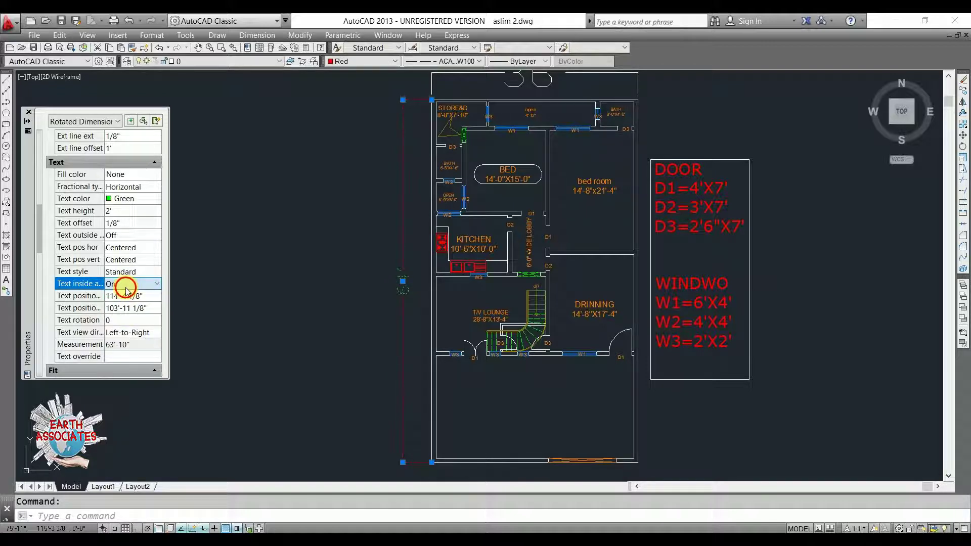
click(125, 289)
click(310, 303)
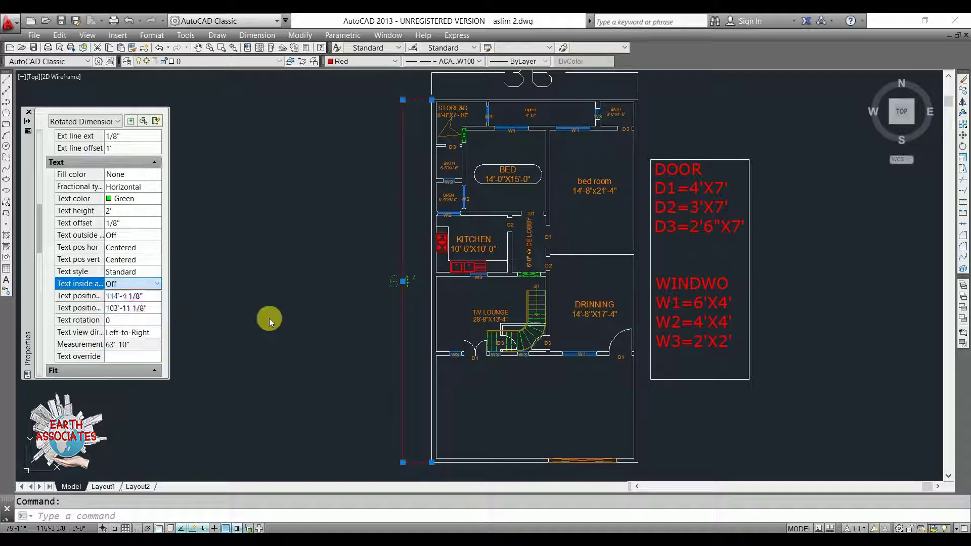
- Inspect the two text position coordinates of the 64' dimension without changing them
click(122, 299)
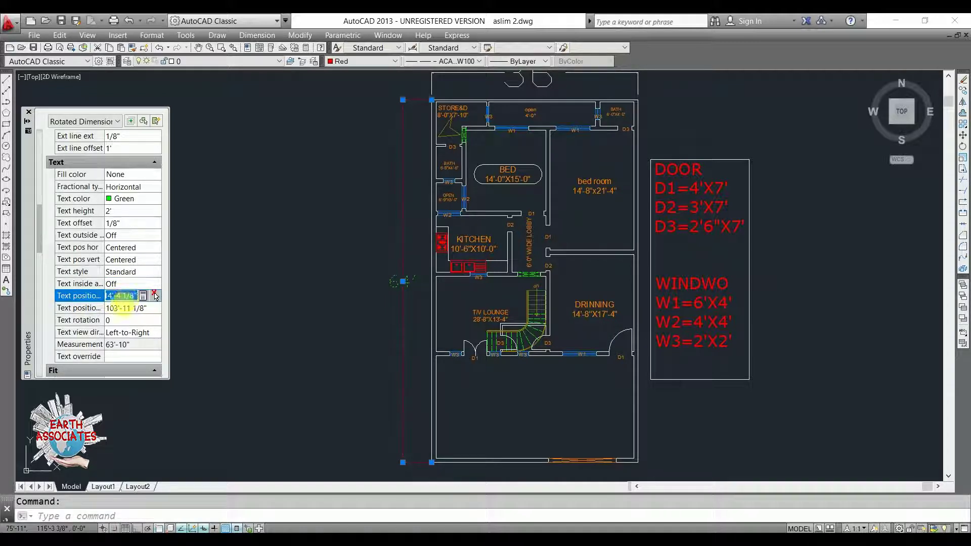
click(155, 308)
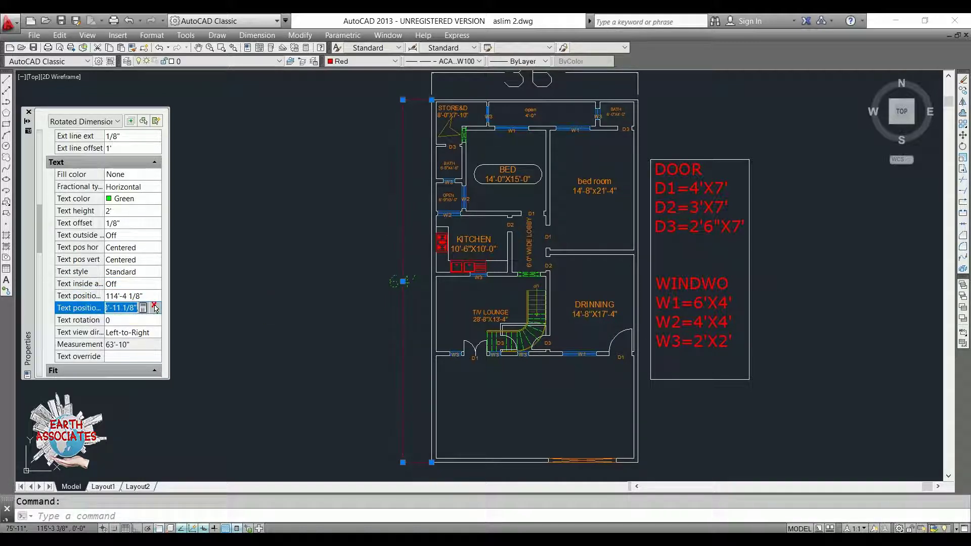
click(155, 309)
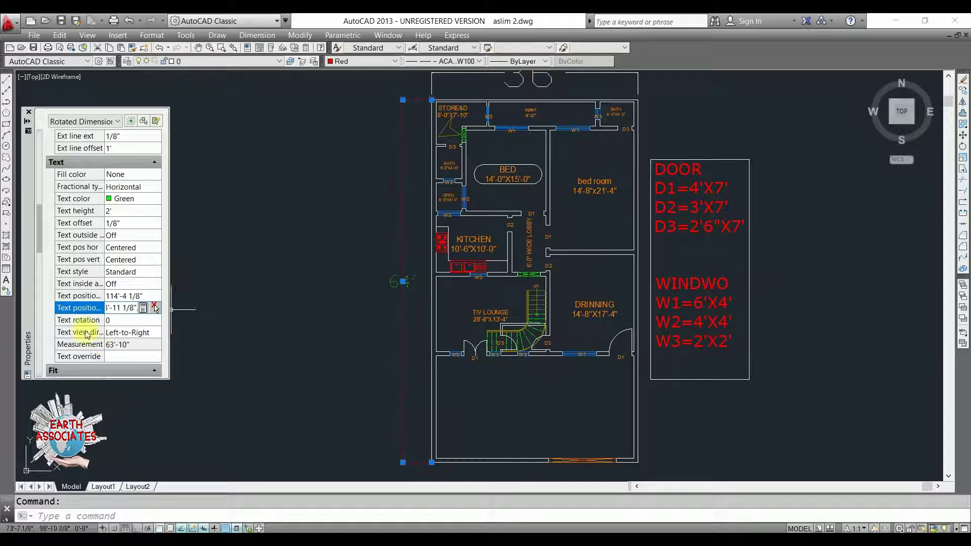
- Try a text rotation of 30 on the 64' dimension, then undo it and clear the selection
click(123, 320)
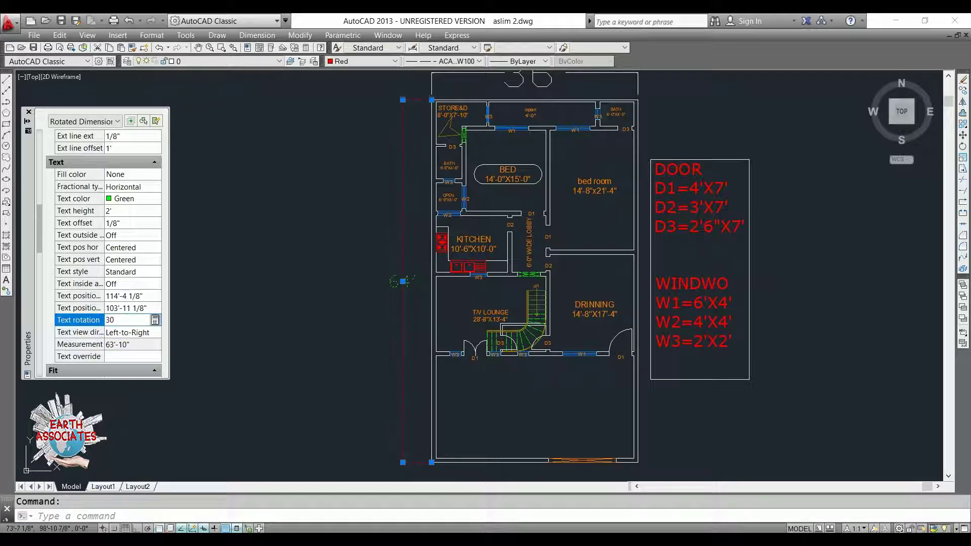
text(30)
click(80, 332)
click(116, 322)
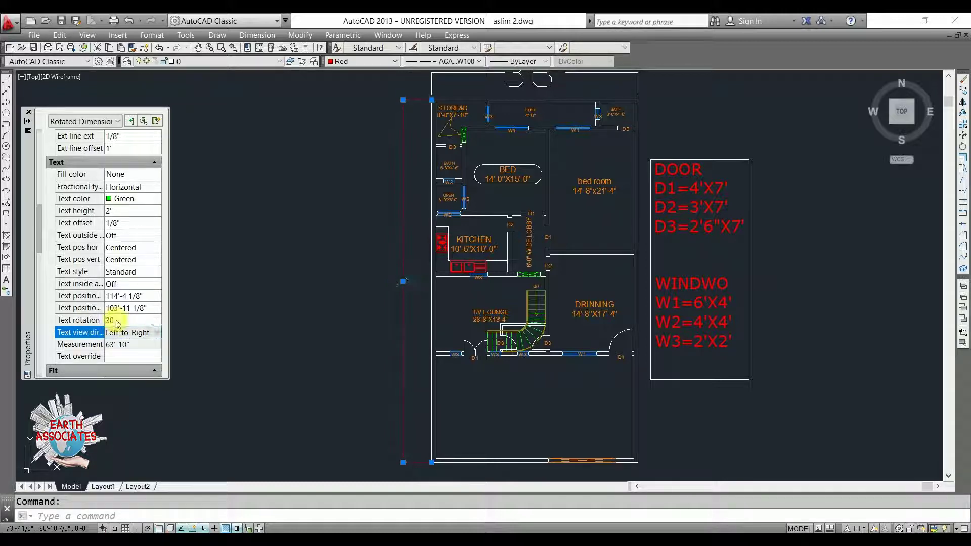
key(Escape)
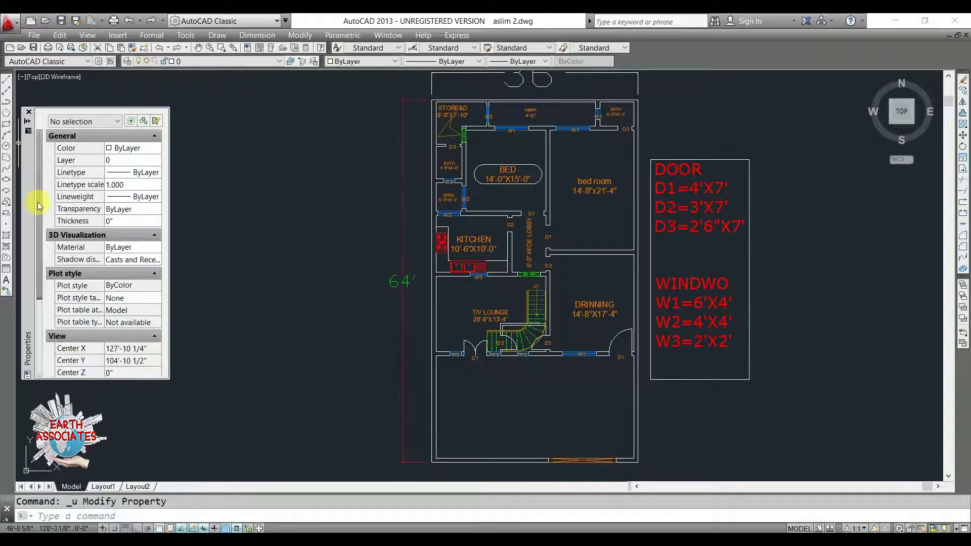
- Review the text properties of the KITCHEN label and preview its available text styles without applying any
drag(39, 209, 185, 230)
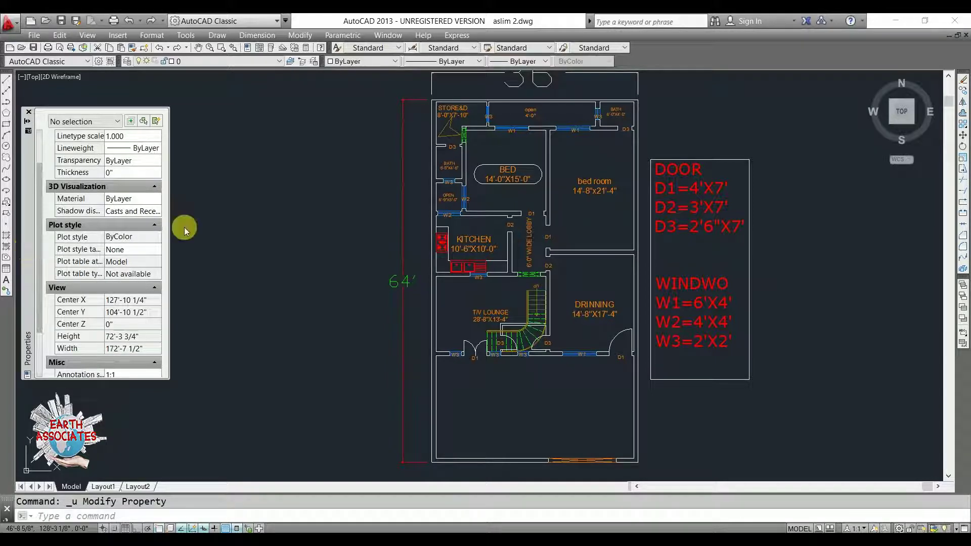
click(477, 243)
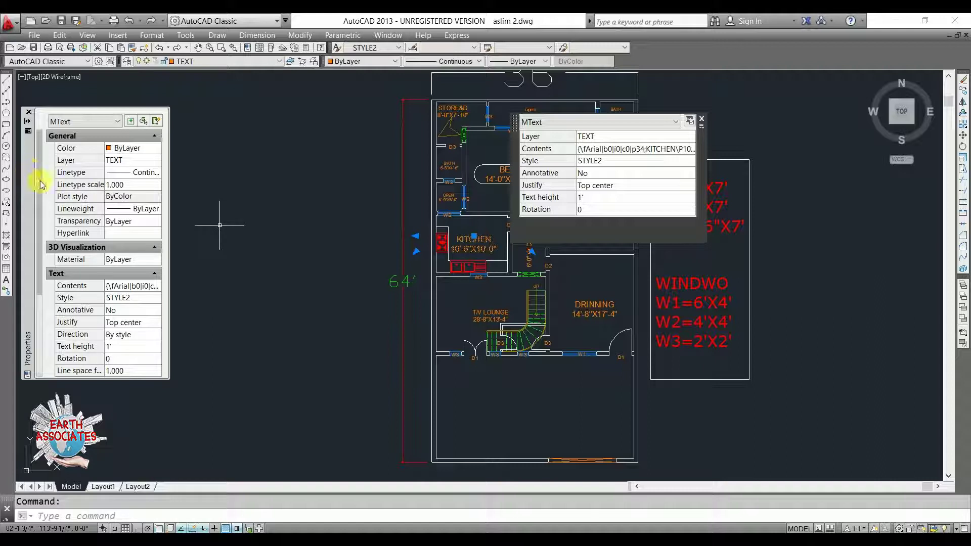
drag(37, 215, 35, 266)
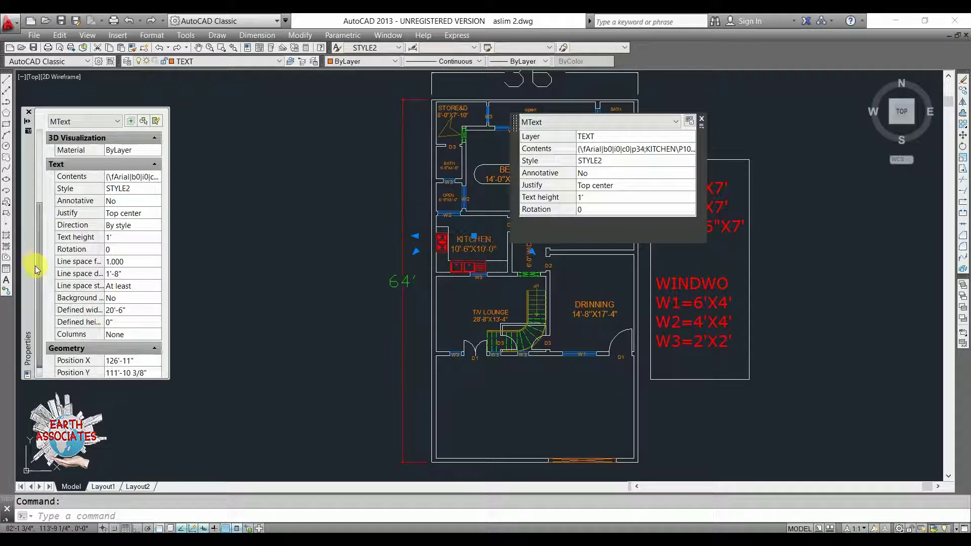
click(136, 189)
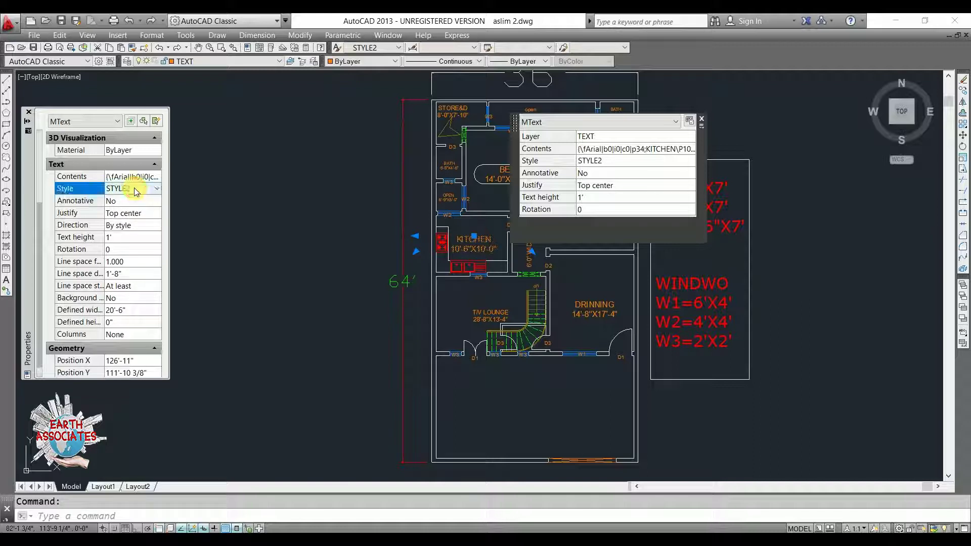
click(135, 189)
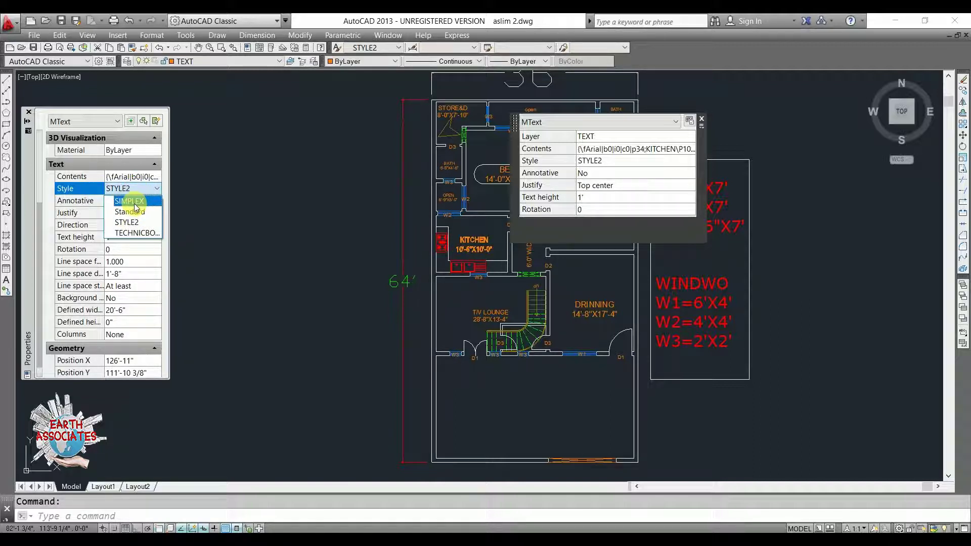
click(206, 246)
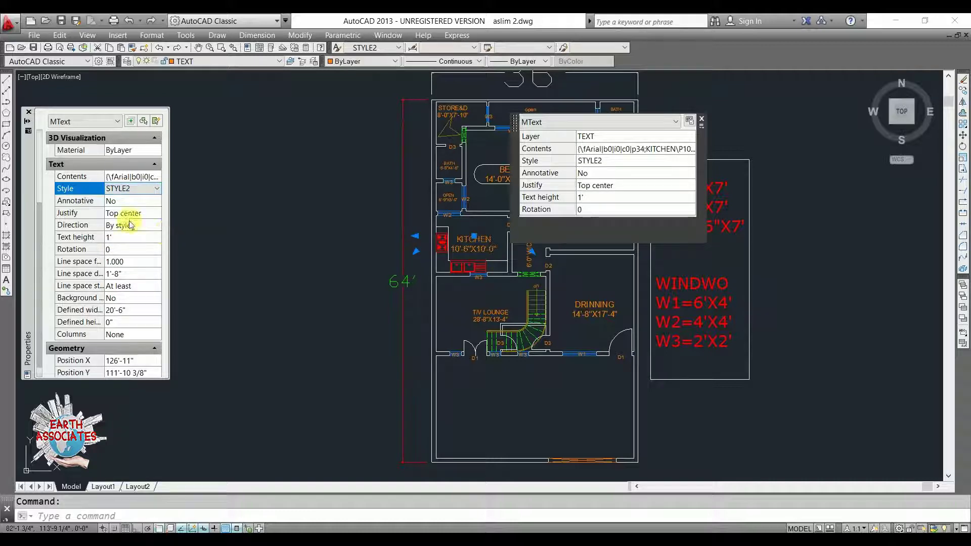
- Set the text height of the KITCHEN label to 2'
click(113, 237)
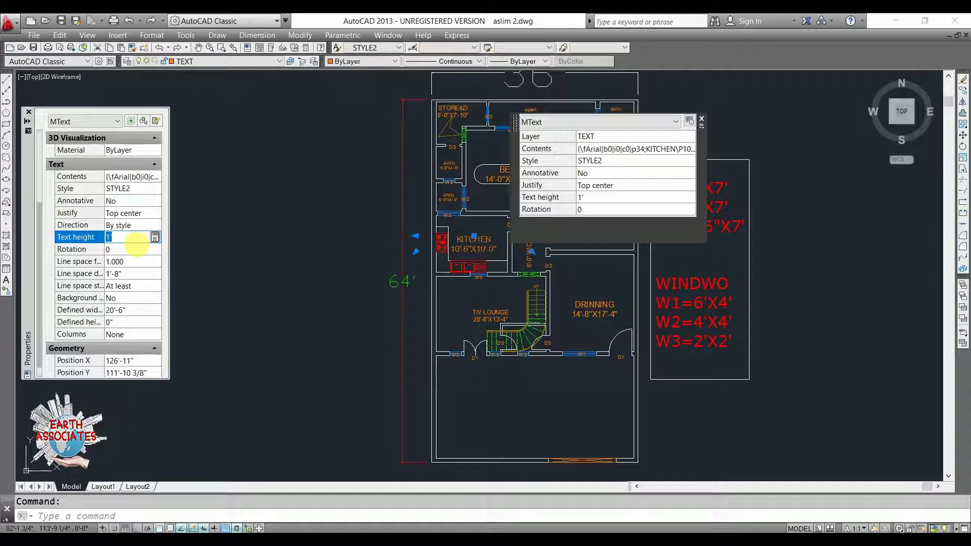
text(2)
key(Return)
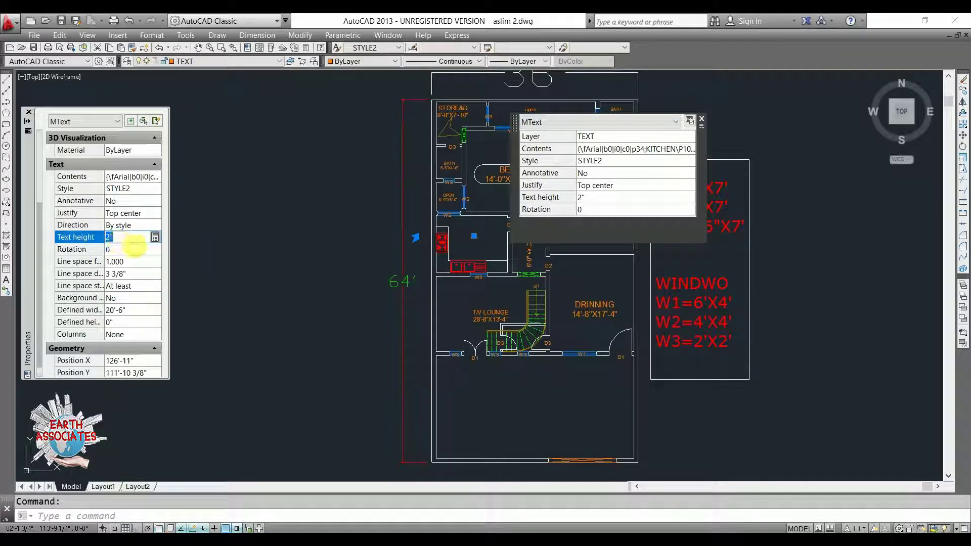
text(2)
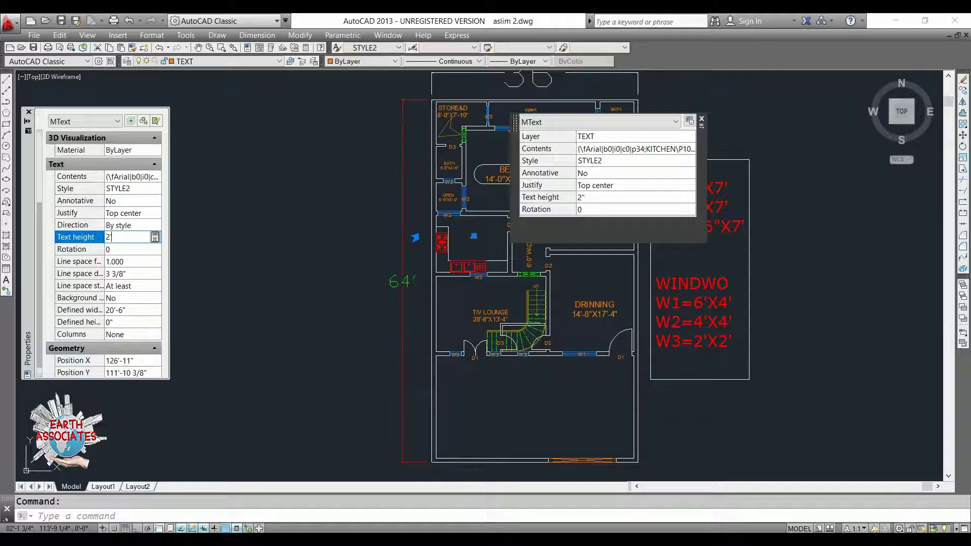
text(')
key(Tab)
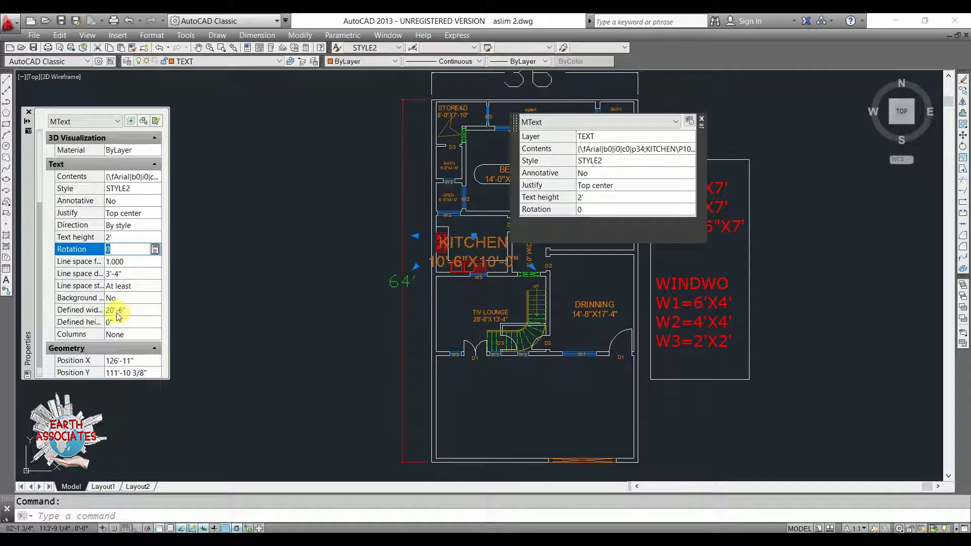
- Review the geometry properties of the KITCHEN label, close the Properties palette and deselect the label
drag(39, 221, 38, 283)
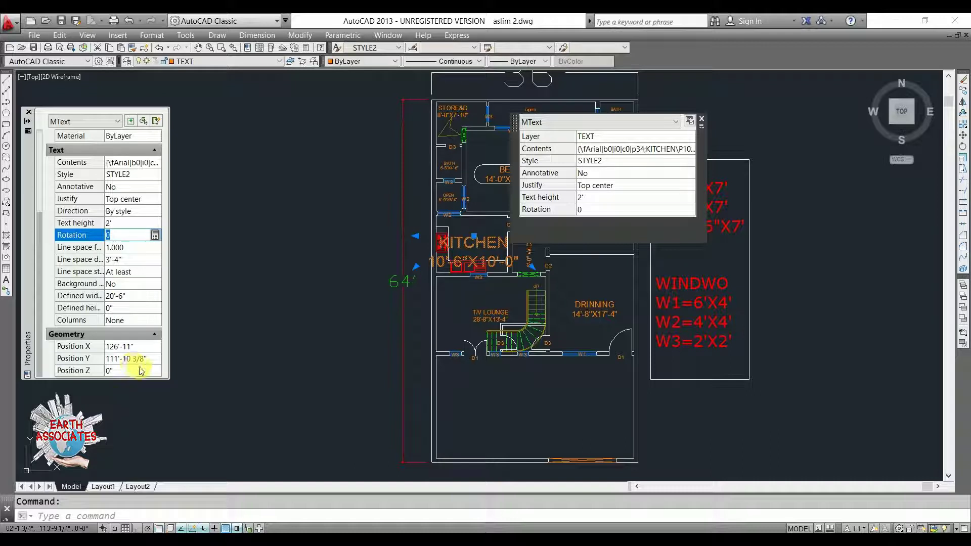
click(29, 112)
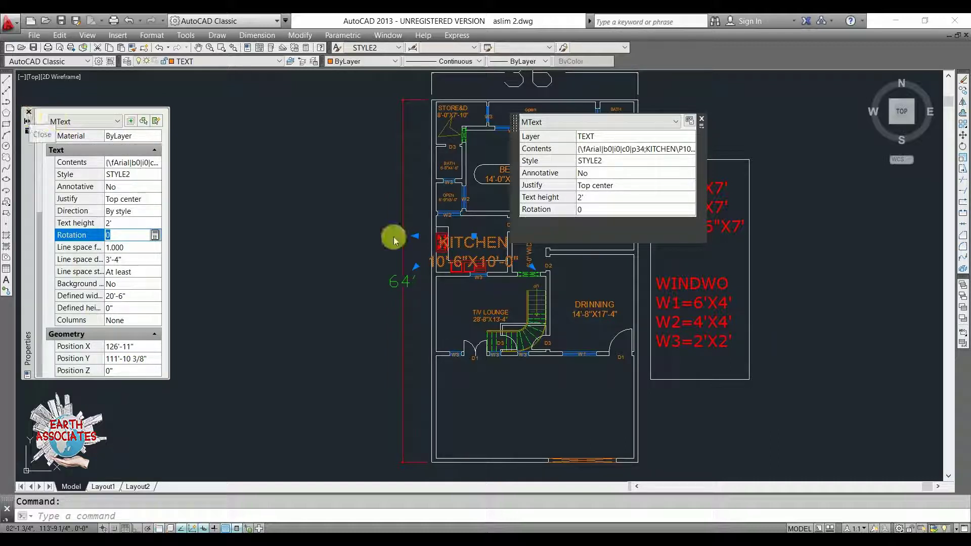
key(Escape)
- Open the Properties palette for the horizontal stair line just below the UP label
scroll(540, 291, up, 6)
click(540, 291)
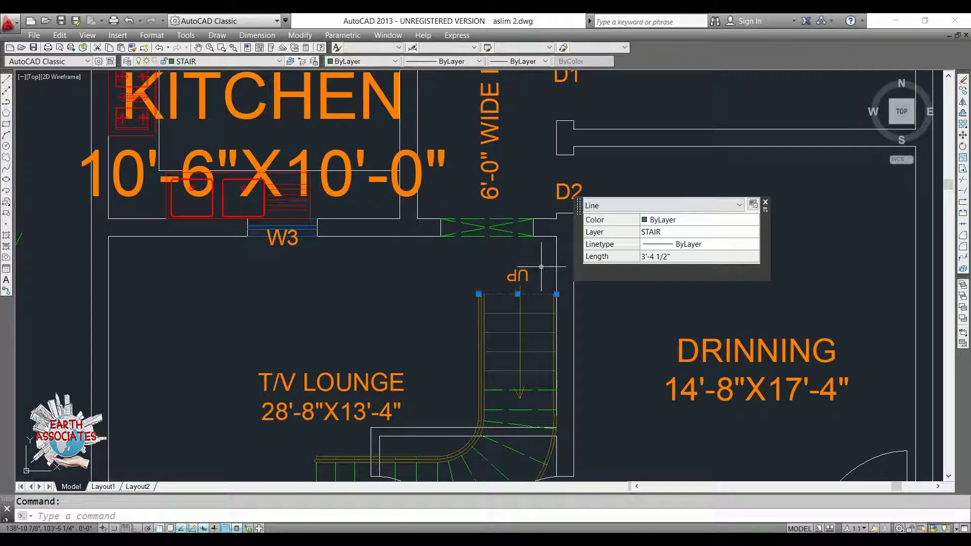
text(PR)
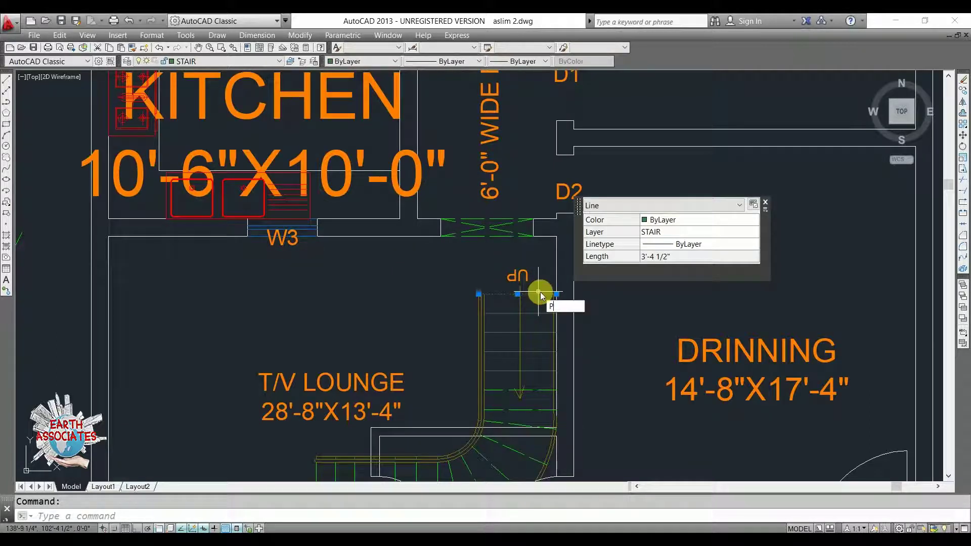
key(Return)
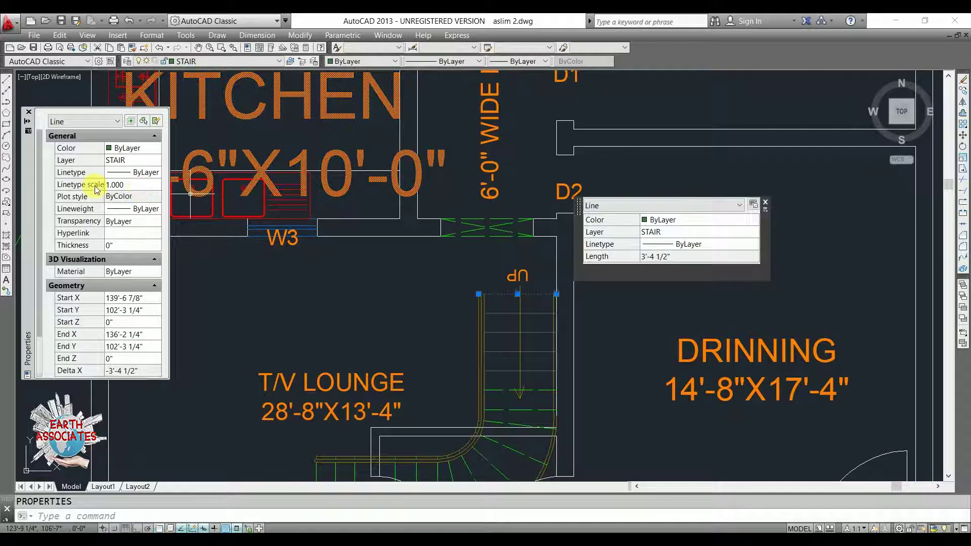
- Preview the layers and linetypes available for the stair line, keeping layer STAIR and linetype ByLayer
click(127, 161)
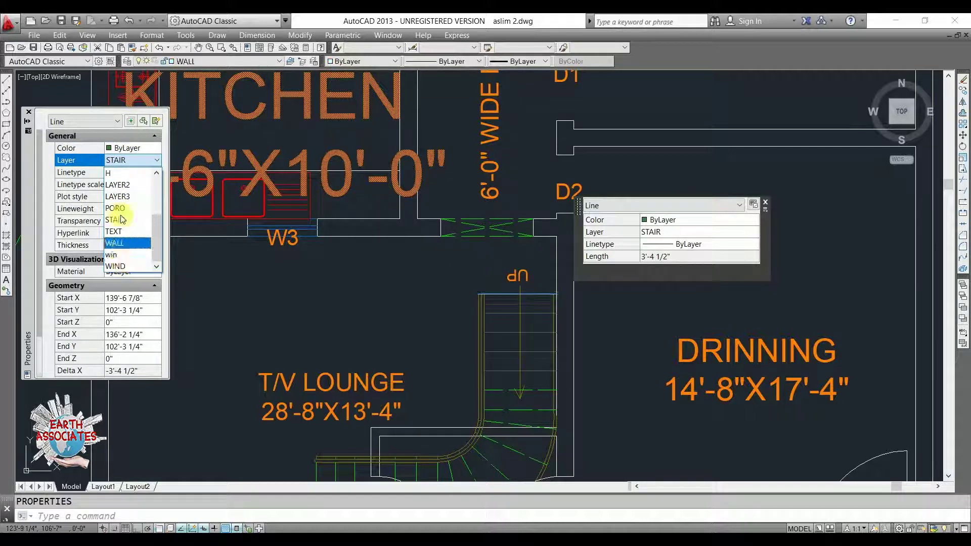
click(123, 160)
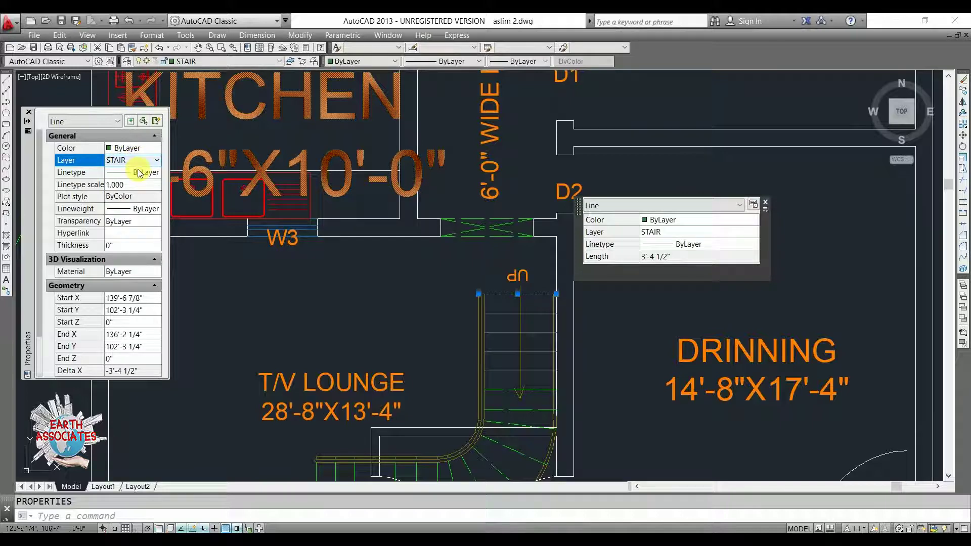
click(139, 172)
click(140, 172)
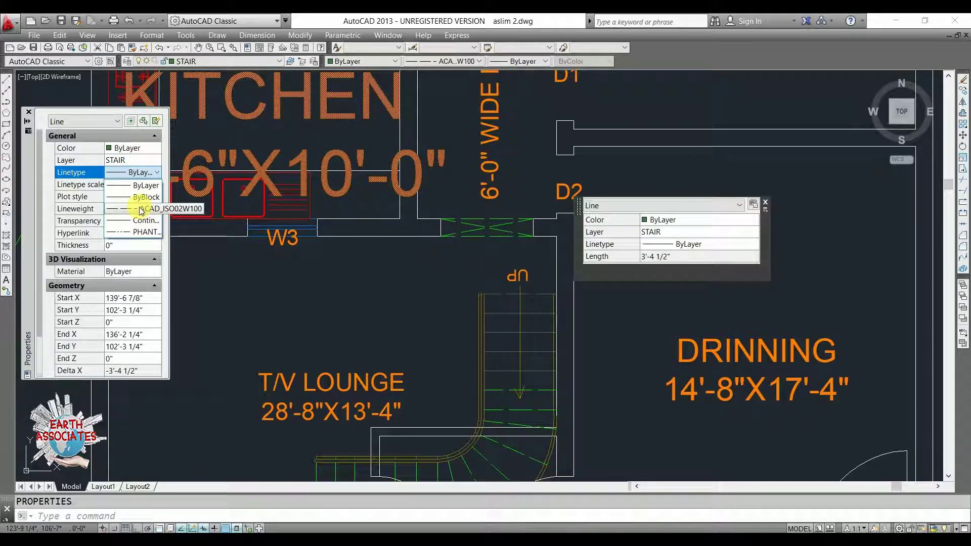
click(137, 185)
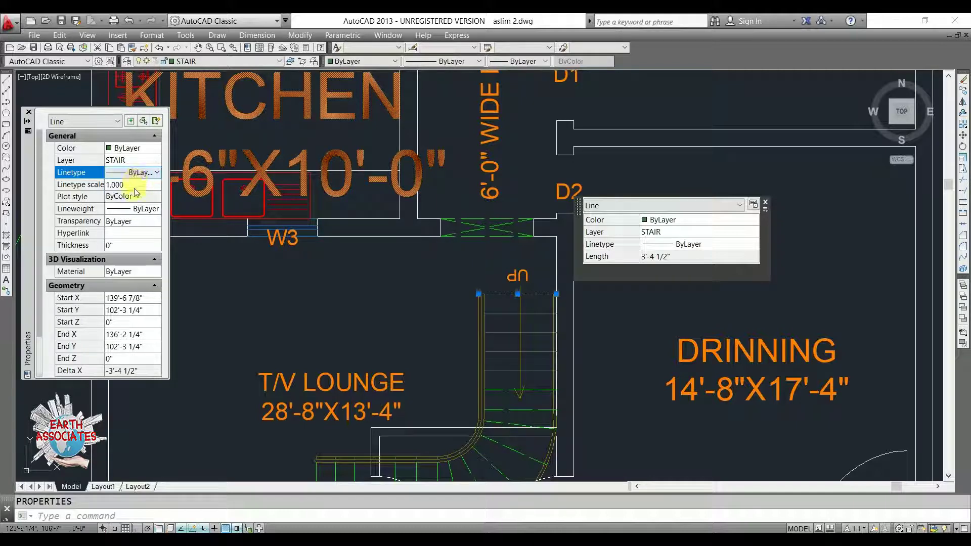
- Set the stair line's lineweight to 0.80 mm and turn on lineweight display in the drawing
click(136, 210)
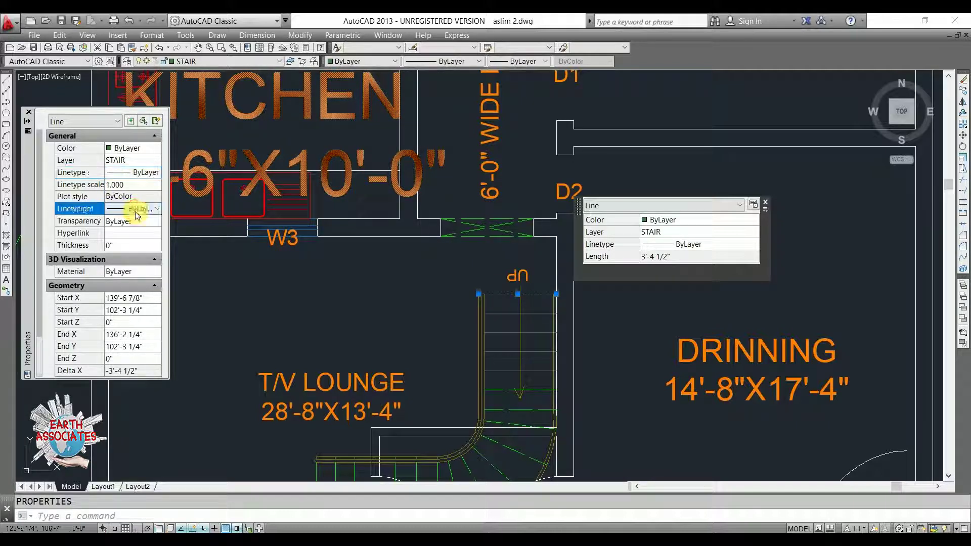
click(138, 213)
scroll(126, 298, down, 4)
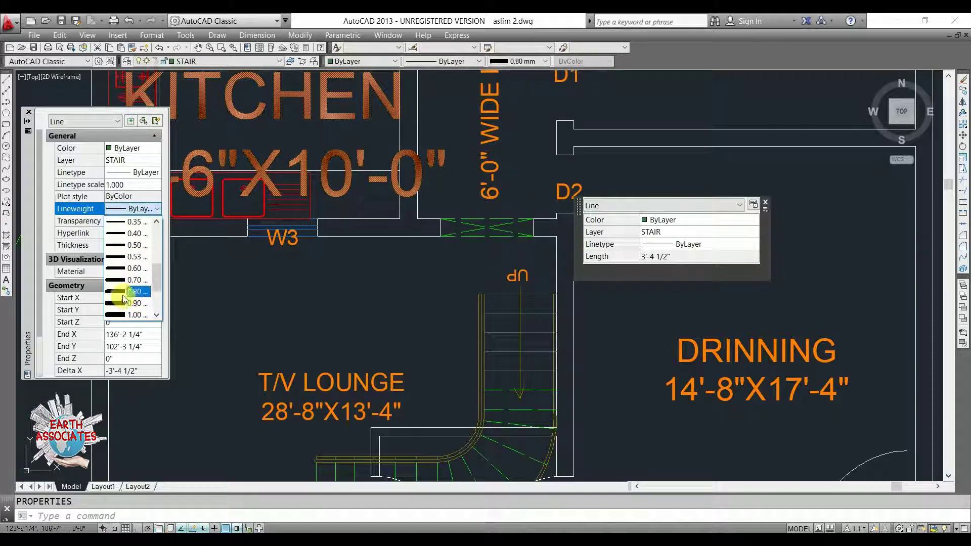
click(123, 292)
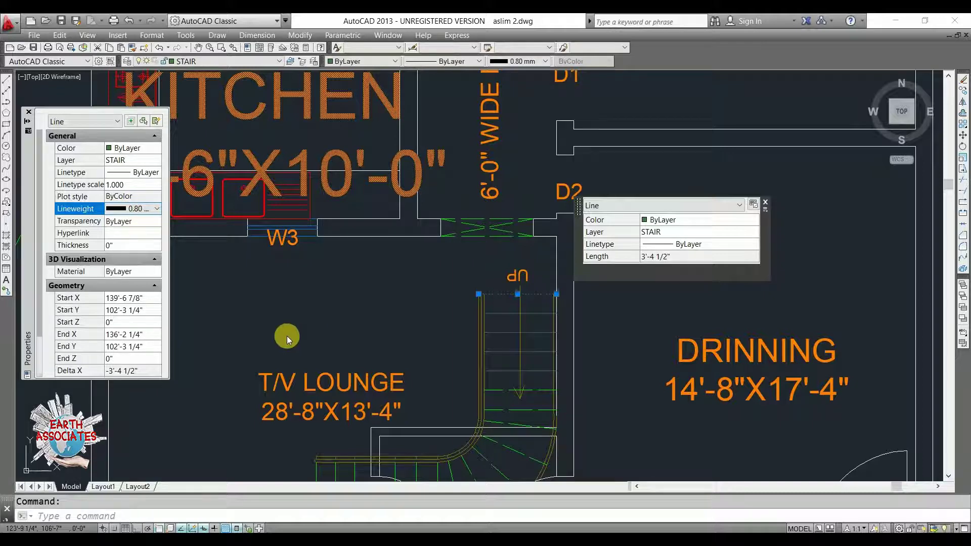
click(216, 528)
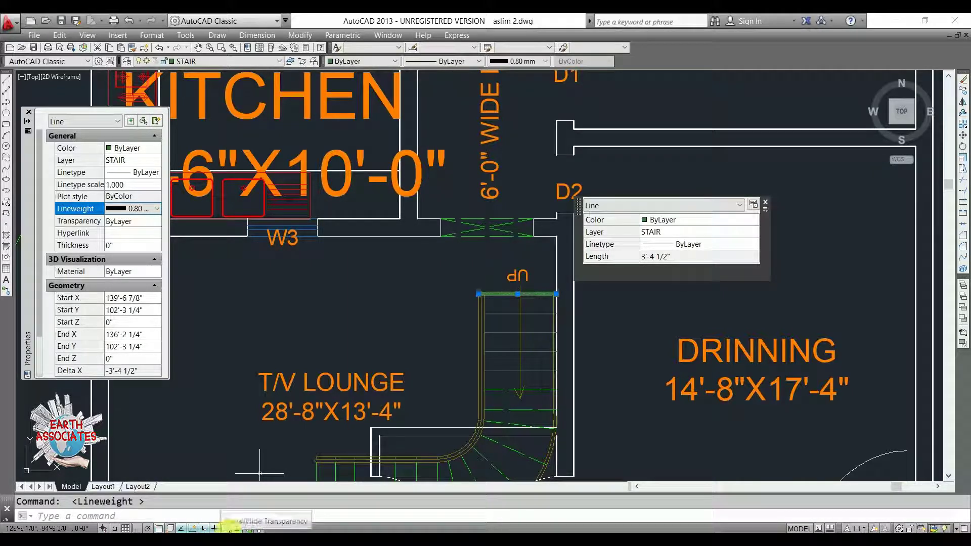
- Reduce the stair line's lineweight to 0.05 mm
click(136, 208)
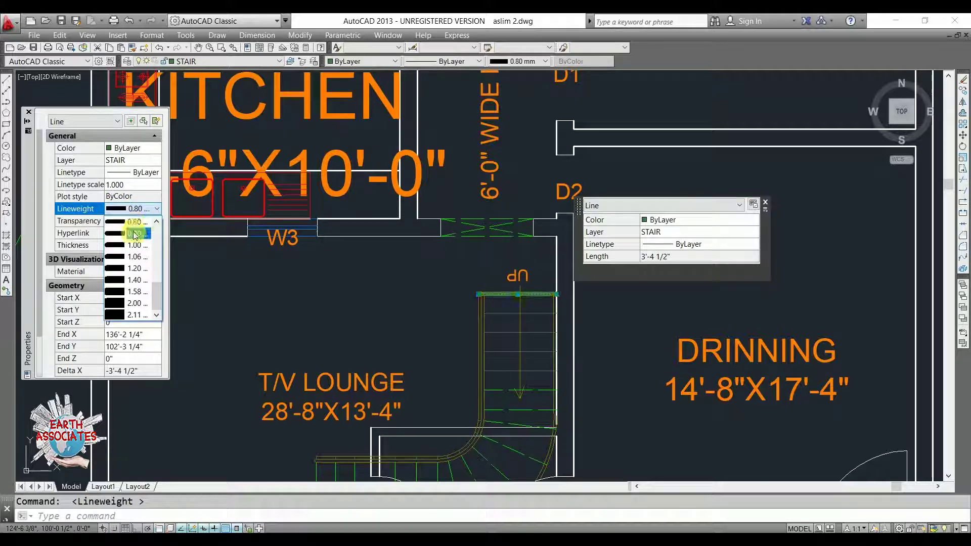
scroll(135, 224, up, 1)
scroll(135, 225, up, 6)
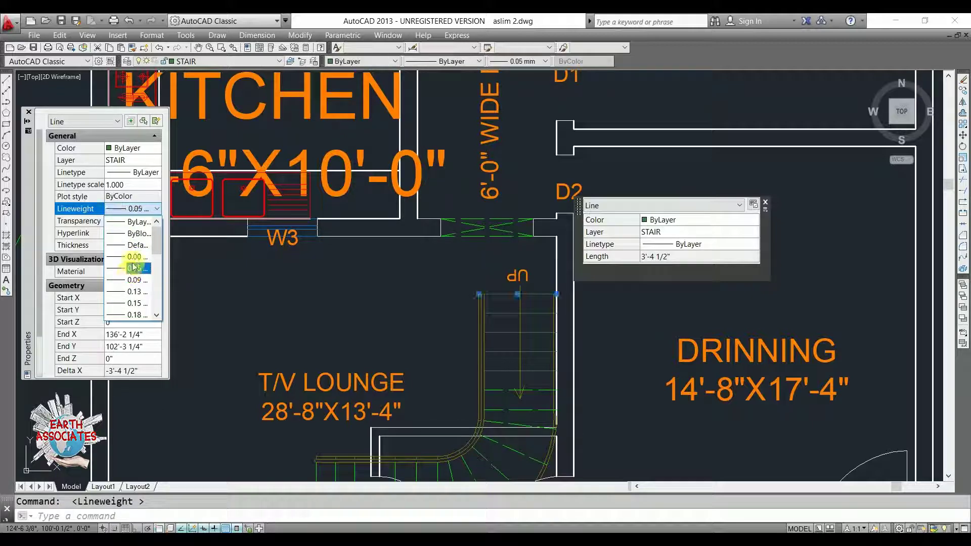
click(133, 268)
- Set the stair line's lineweight to 0.50 mm
scroll(132, 212, down, 2)
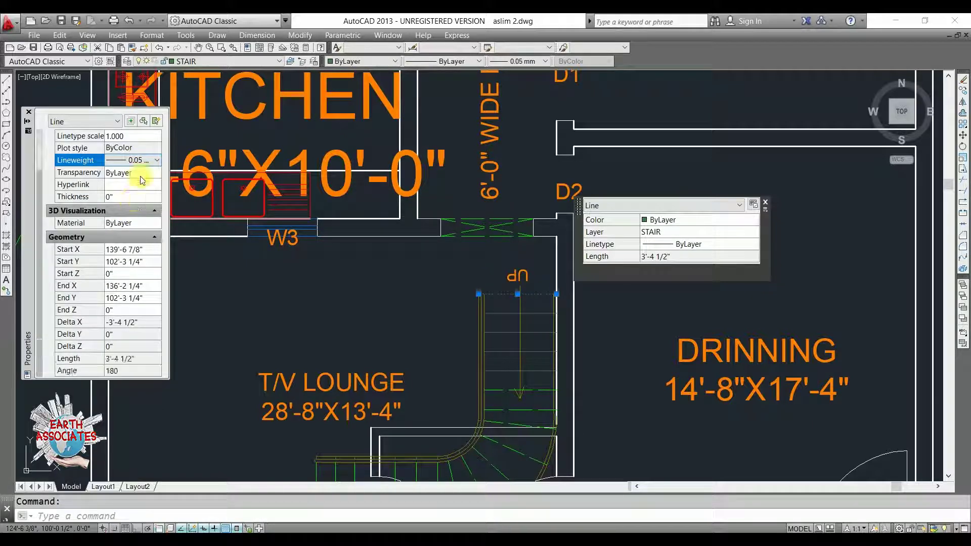
click(135, 160)
scroll(129, 248, down, 1)
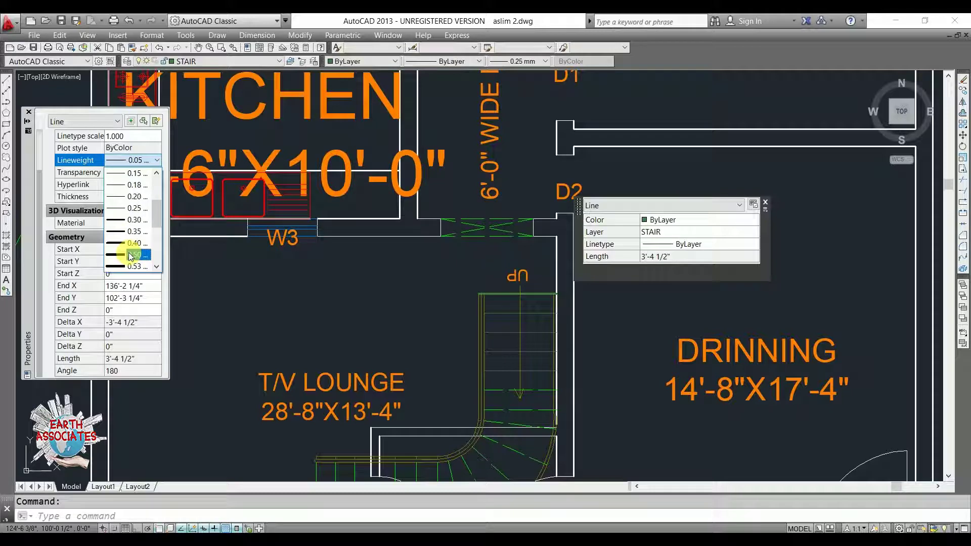
click(131, 253)
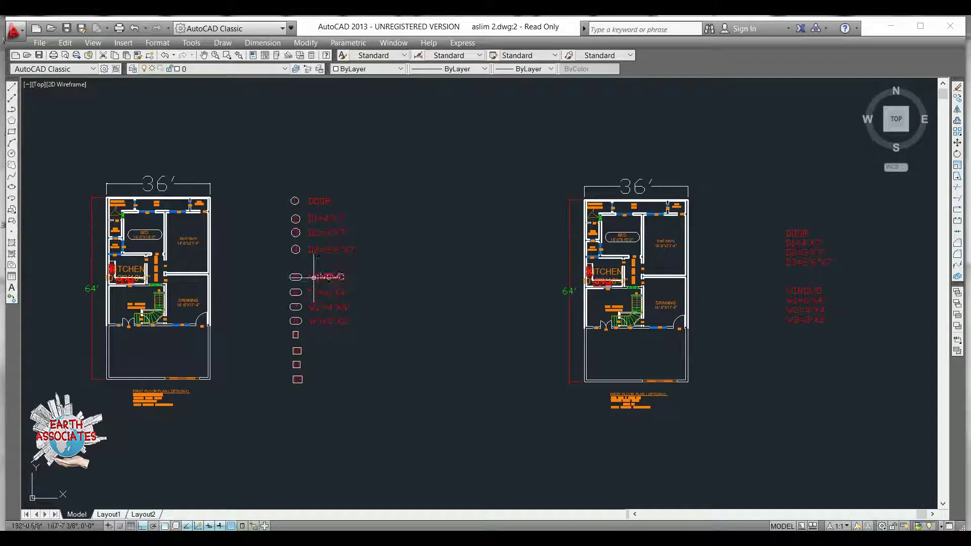
mouse_move(313, 277)
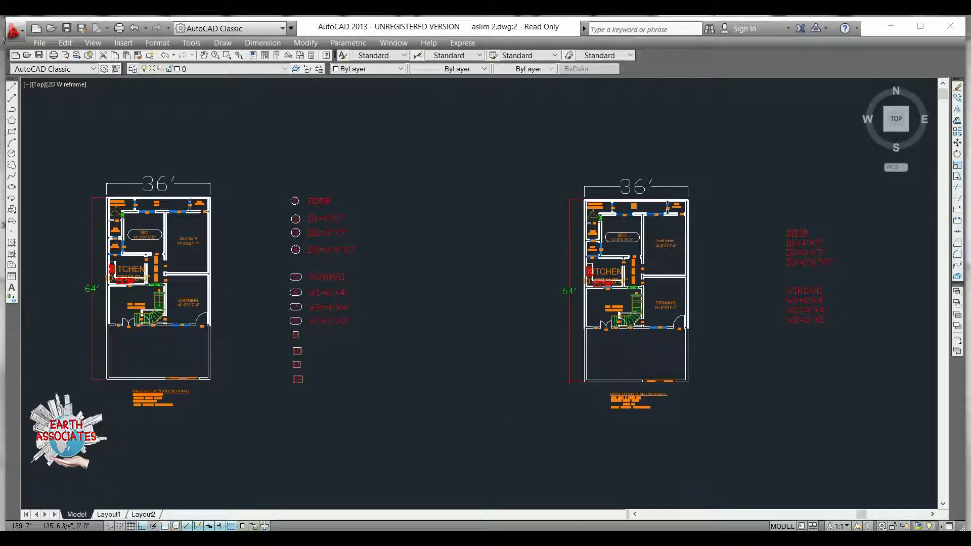
scroll(309, 203, up, 4)
middle_drag(337, 161, 371, 102)
scroll(341, 161, down, 2)
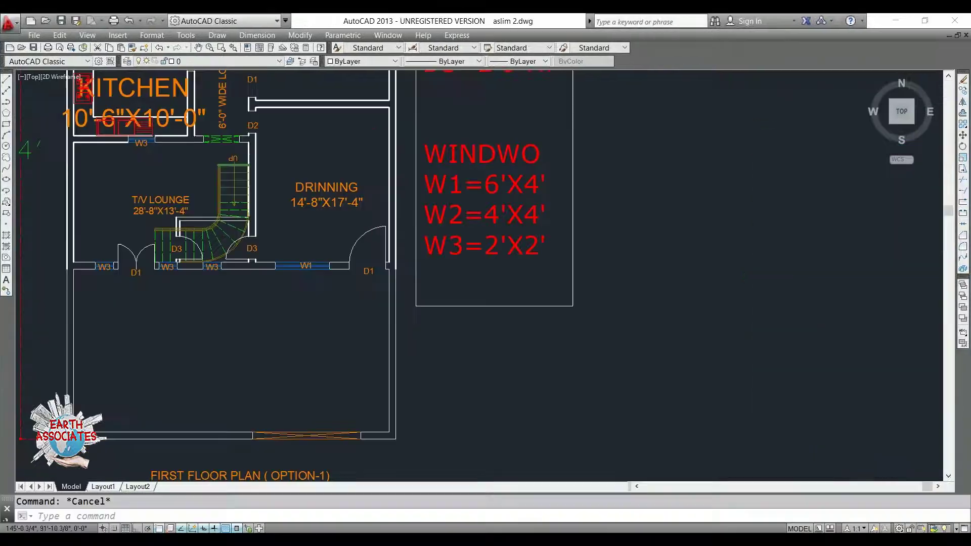
scroll(320, 275, up, 2)
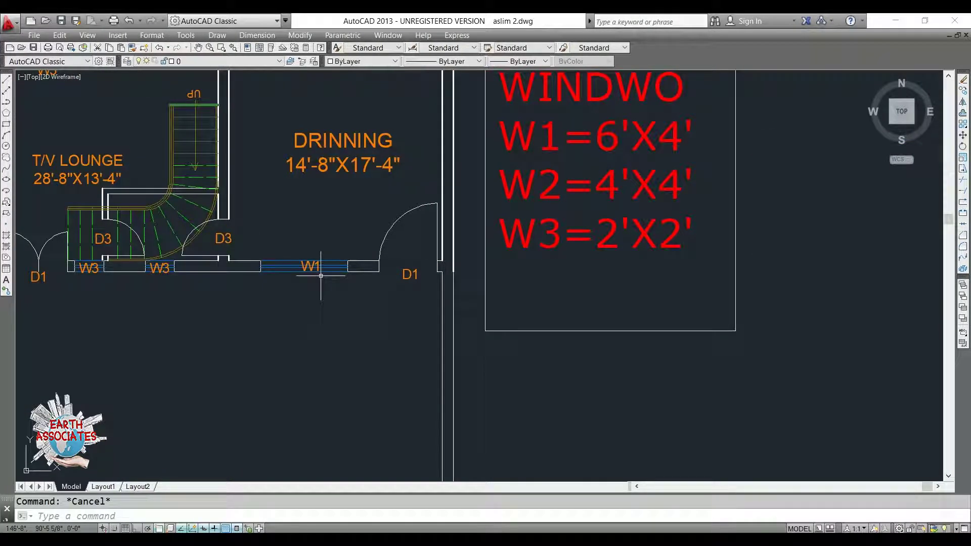
scroll(320, 275, down, 3)
scroll(405, 319, down, 2)
mouse_move(407, 329)
middle_down()
mouse_move(481, 374)
mouse_move(472, 386)
middle_up()
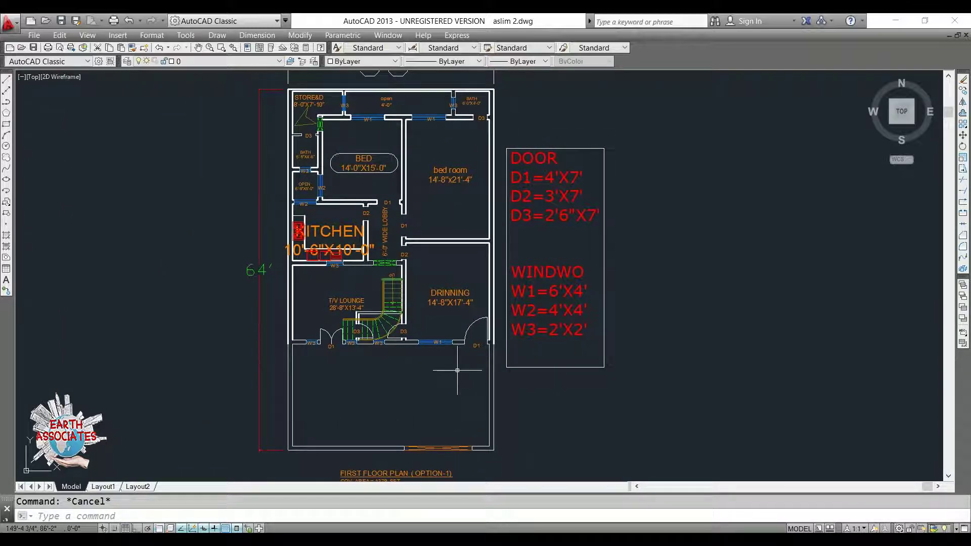